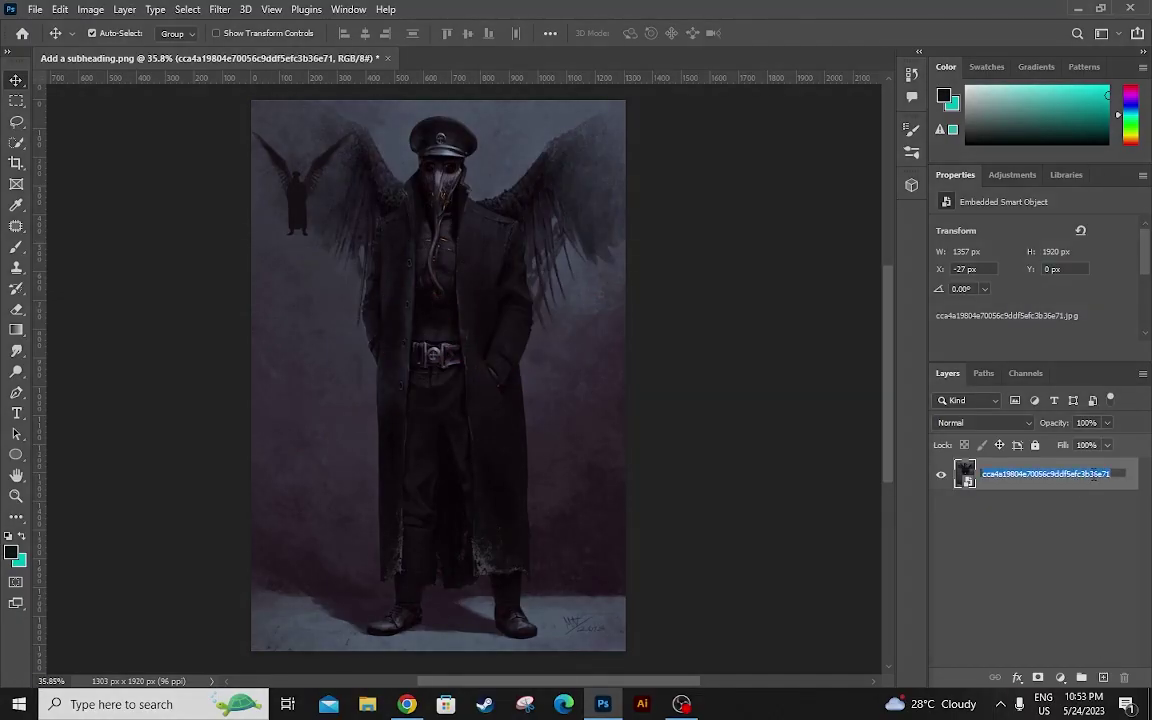
# - Rename the photo layer 'Glitch' and duplicate it as 'Glitch copy'
pyautogui.write('Glitch')
pyautogui.press('Return')
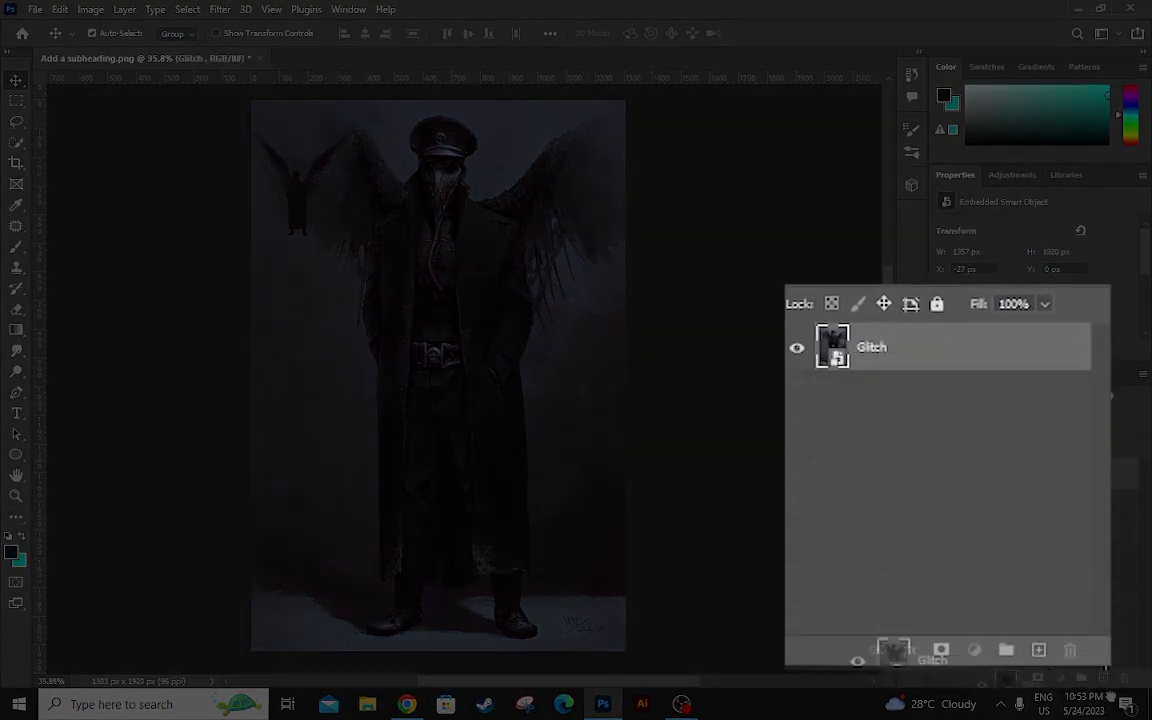
pyautogui.moveTo(1042, 655); pyautogui.dragTo(1038, 651)
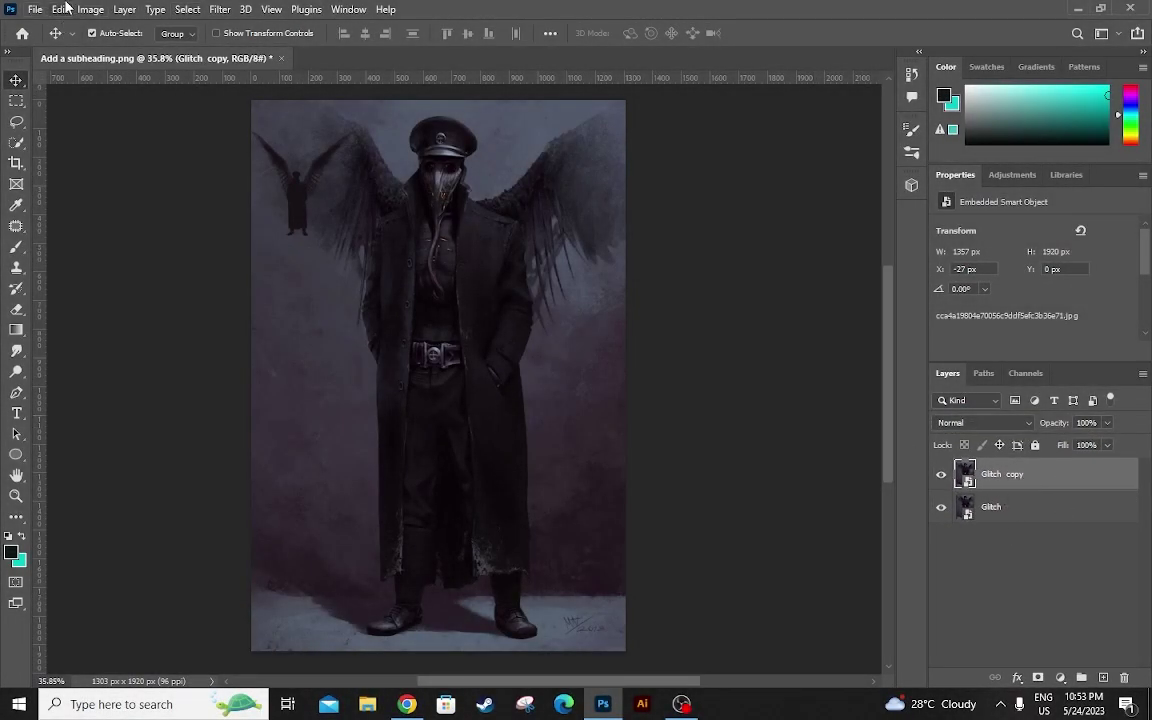
# - Rotate the image 90° clockwise into a 1920 × 1303 px landscape canvas
pyautogui.click(89, 11)
pyautogui.moveTo(119, 209)
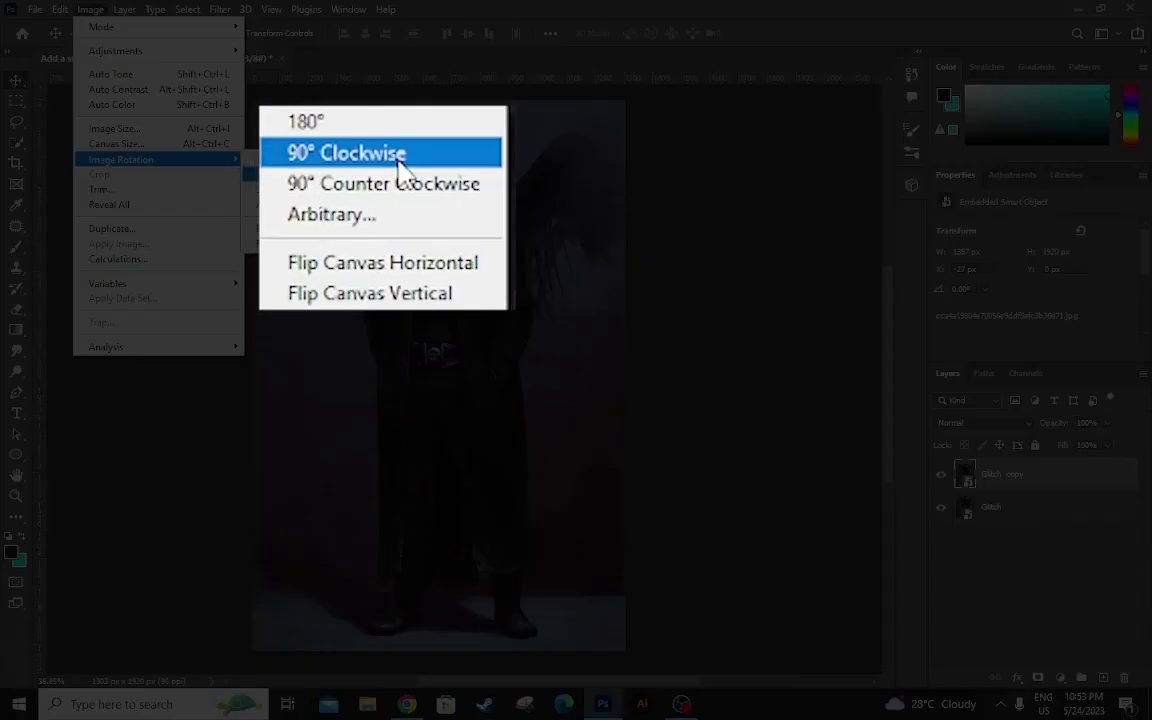
pyautogui.click(398, 163)
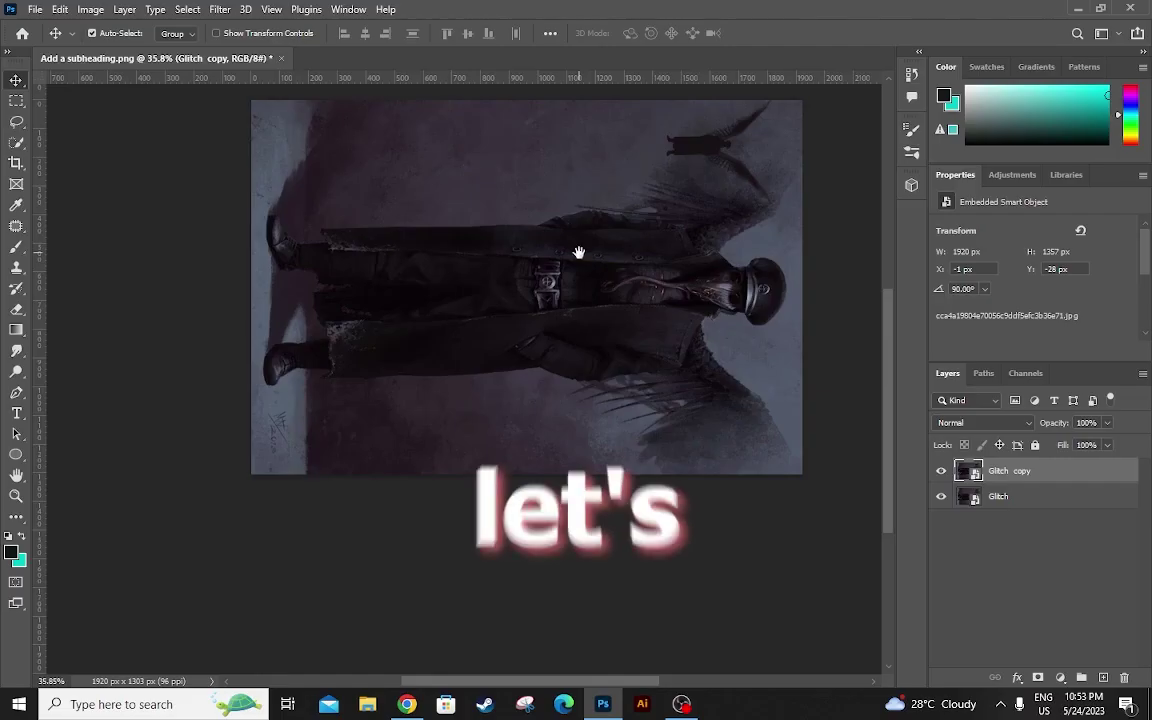
pyautogui.moveTo(581, 252); pyautogui.dragTo(515, 328)
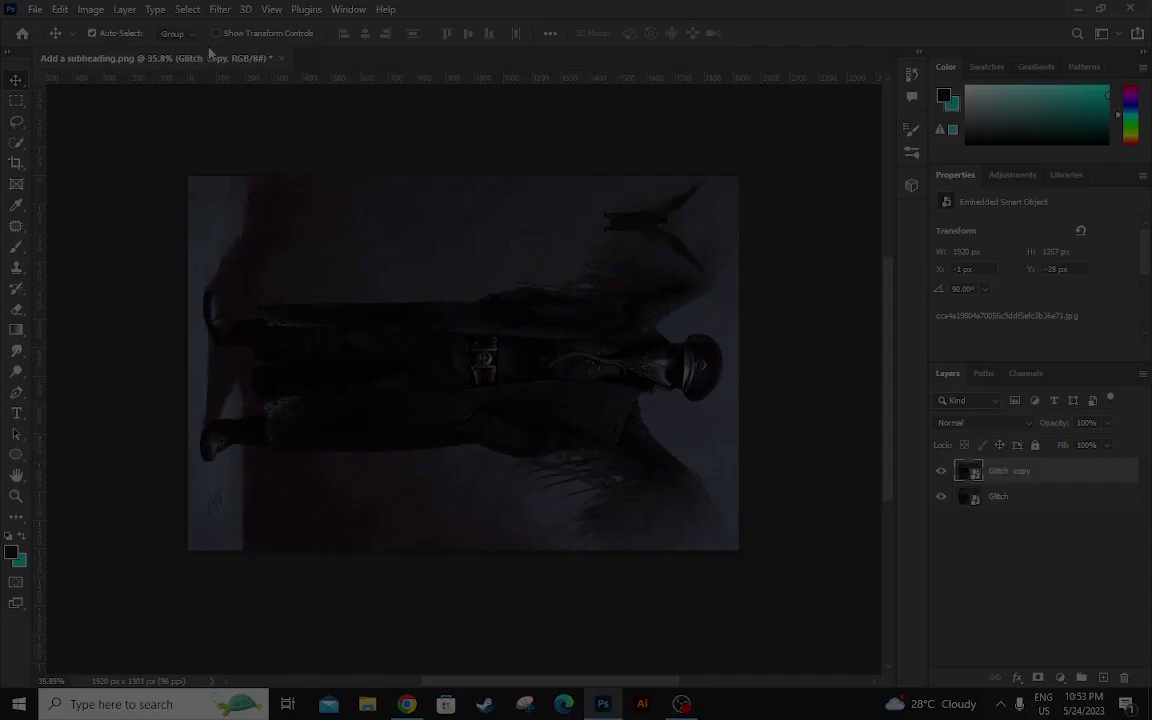
# - Apply a Wind filter to Glitch copy with the Stagger method, From the Right
pyautogui.click(221, 12)
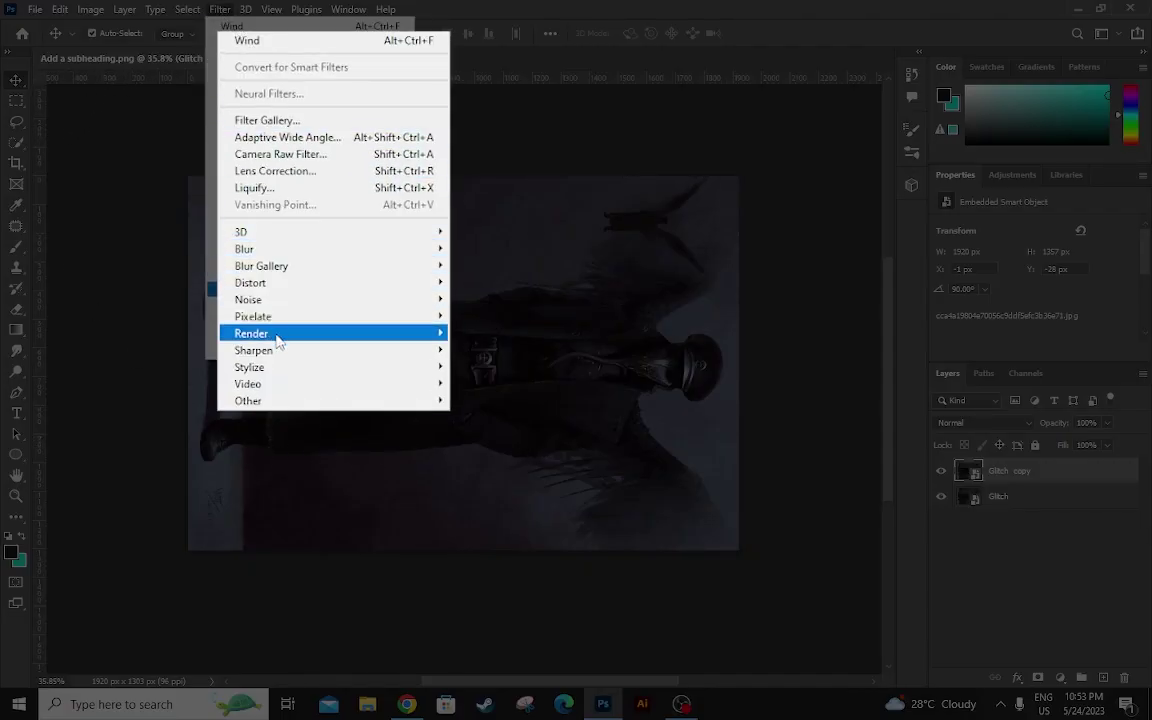
pyautogui.moveTo(275, 320)
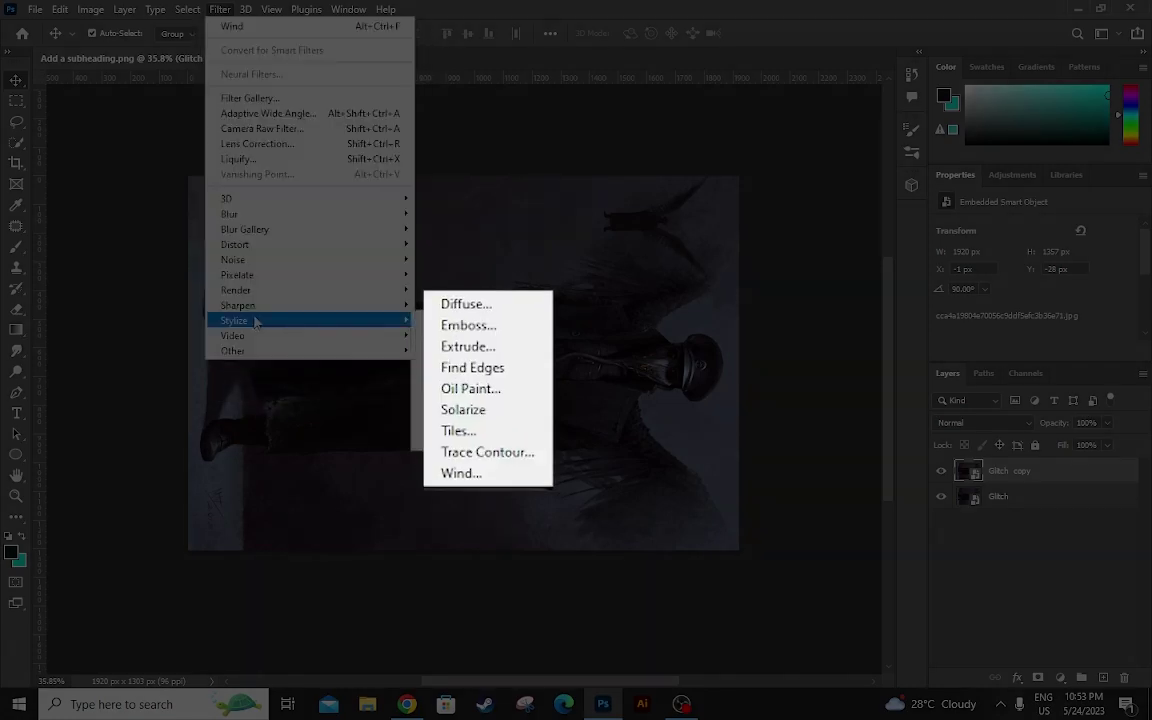
pyautogui.click(490, 476)
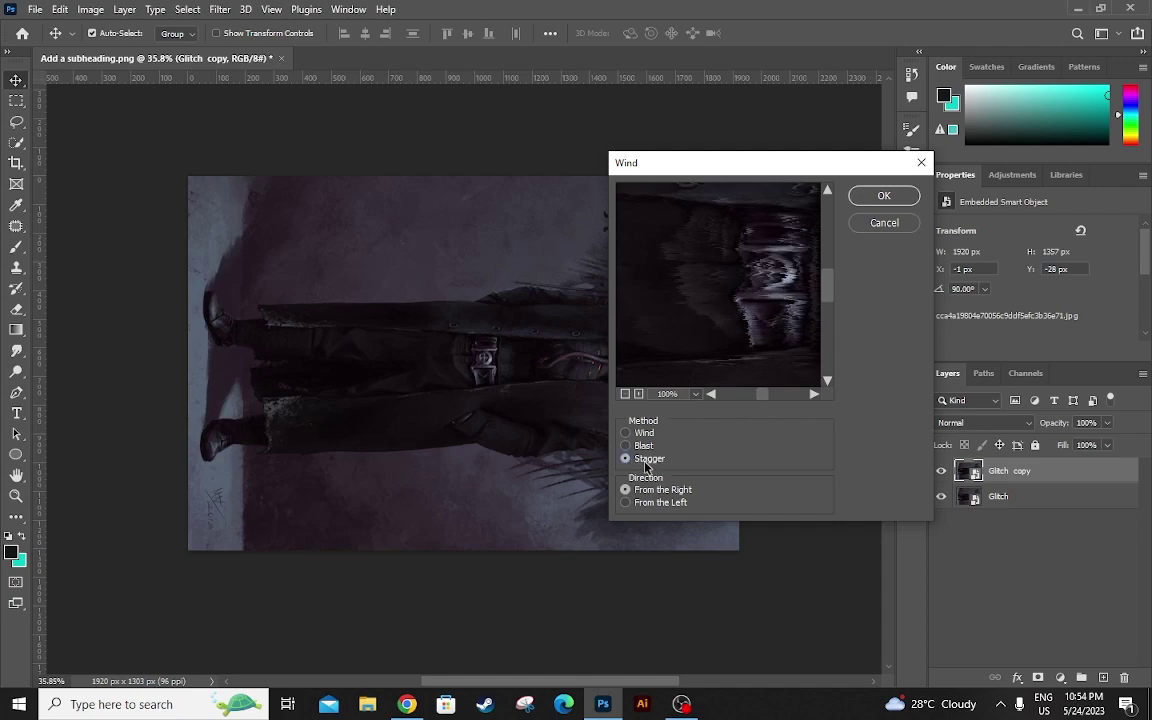
pyautogui.click(895, 199)
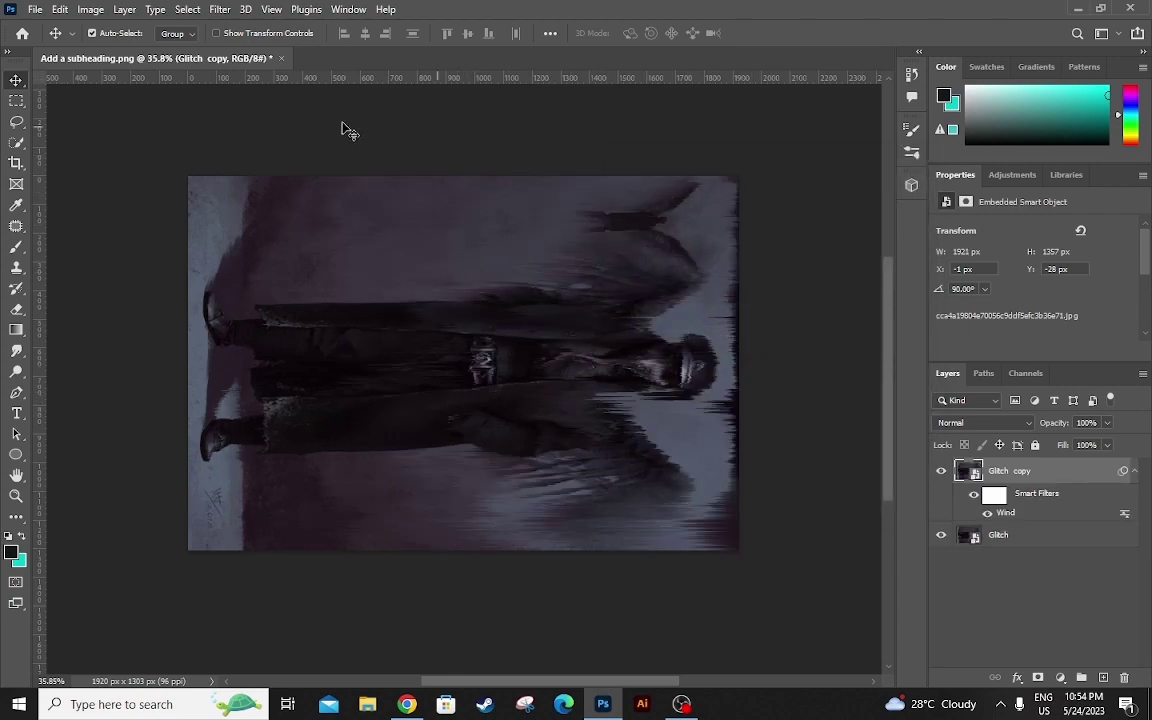
pyautogui.click(219, 9)
pyautogui.click(219, 9)
# - Reapply the Wind filter about a dozen times with Ctrl+Alt+F, stacking over ten Wind passes
pyautogui.click(219, 9)
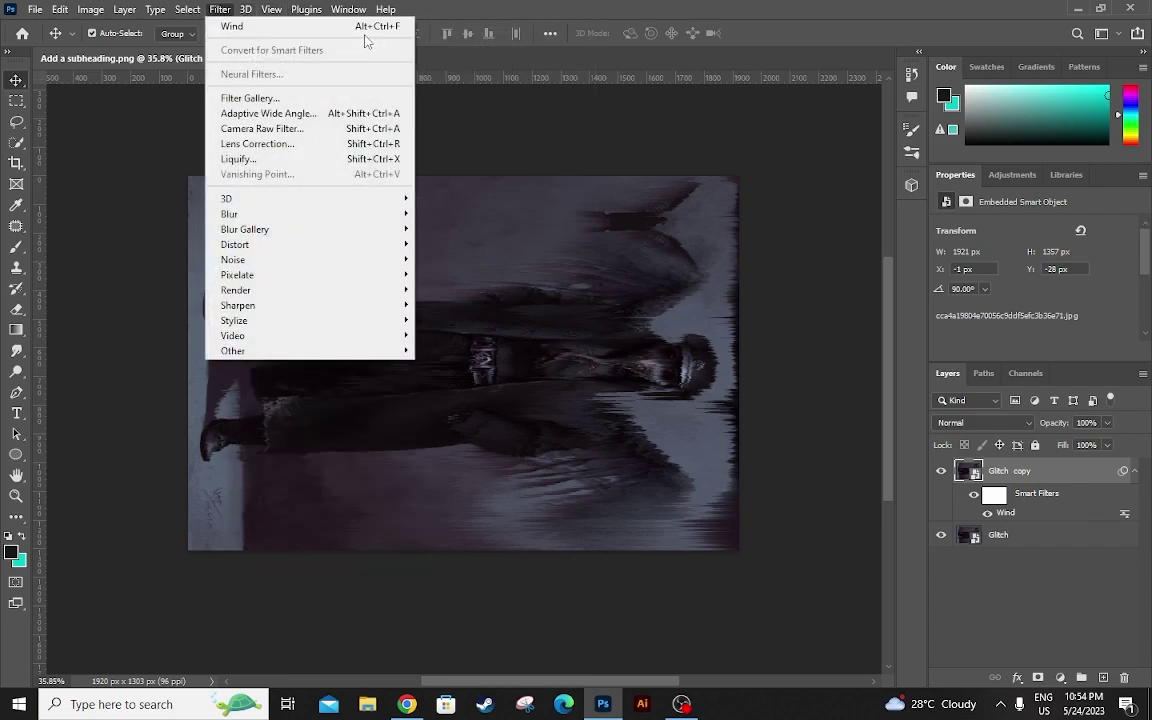
pyautogui.hotkey('ctrl', 'alt', 'f')
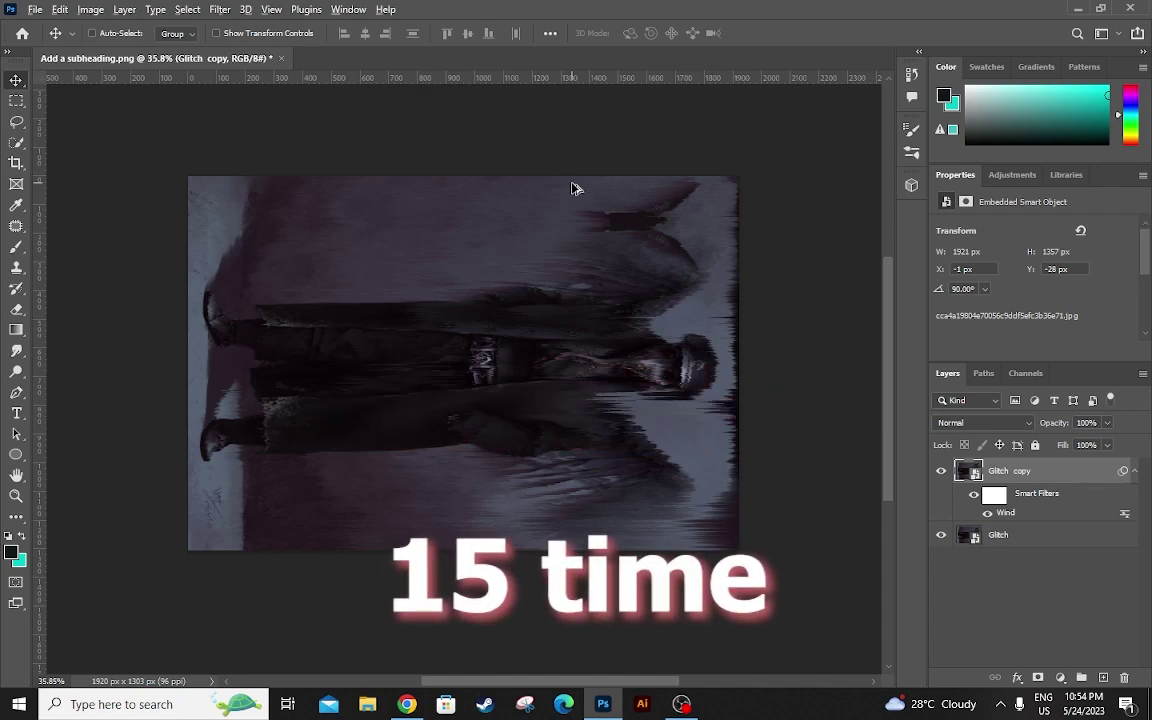
pyautogui.hotkey('ctrl', 'alt', 'f')
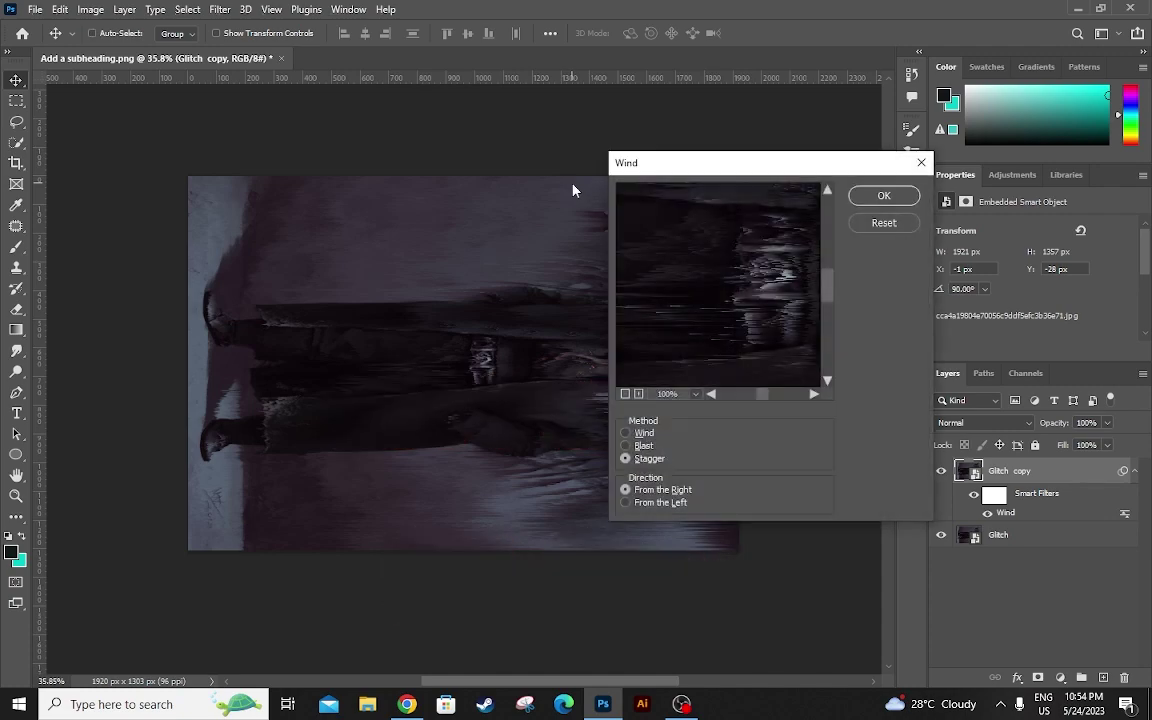
pyautogui.press('Return')
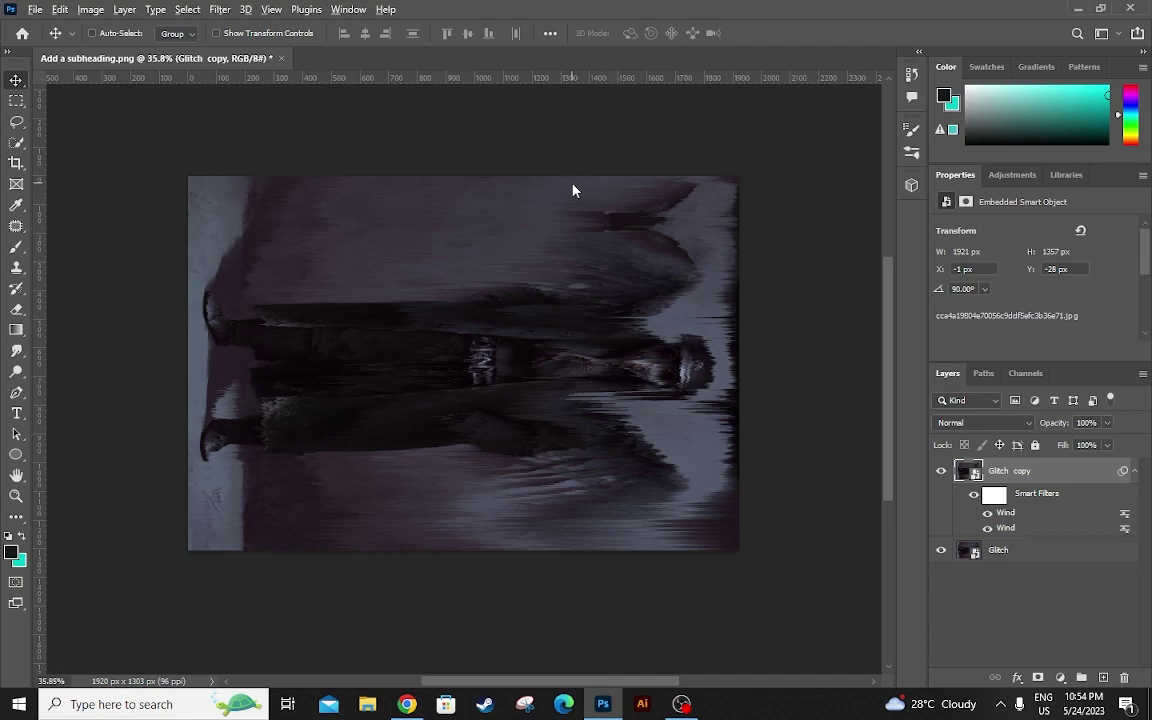
pyautogui.hotkey('ctrl', 'alt', 'f')
pyautogui.press('Return')
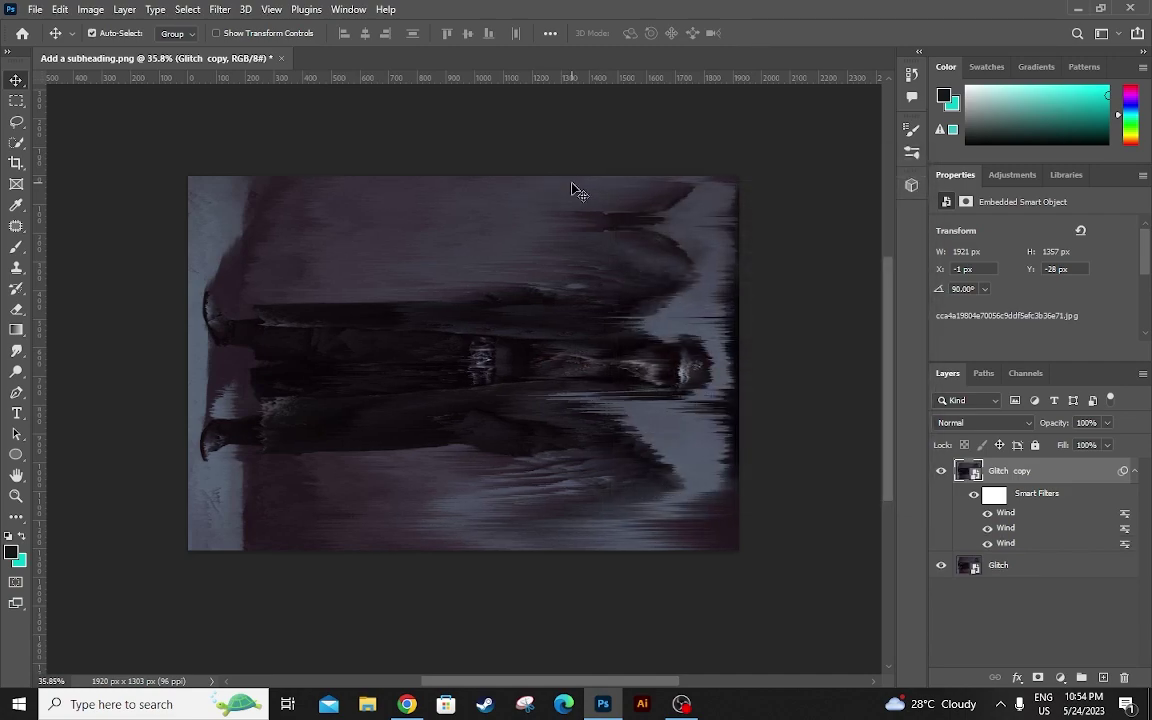
pyautogui.hotkey('ctrl', 'alt', 'f')
pyautogui.press('Return')
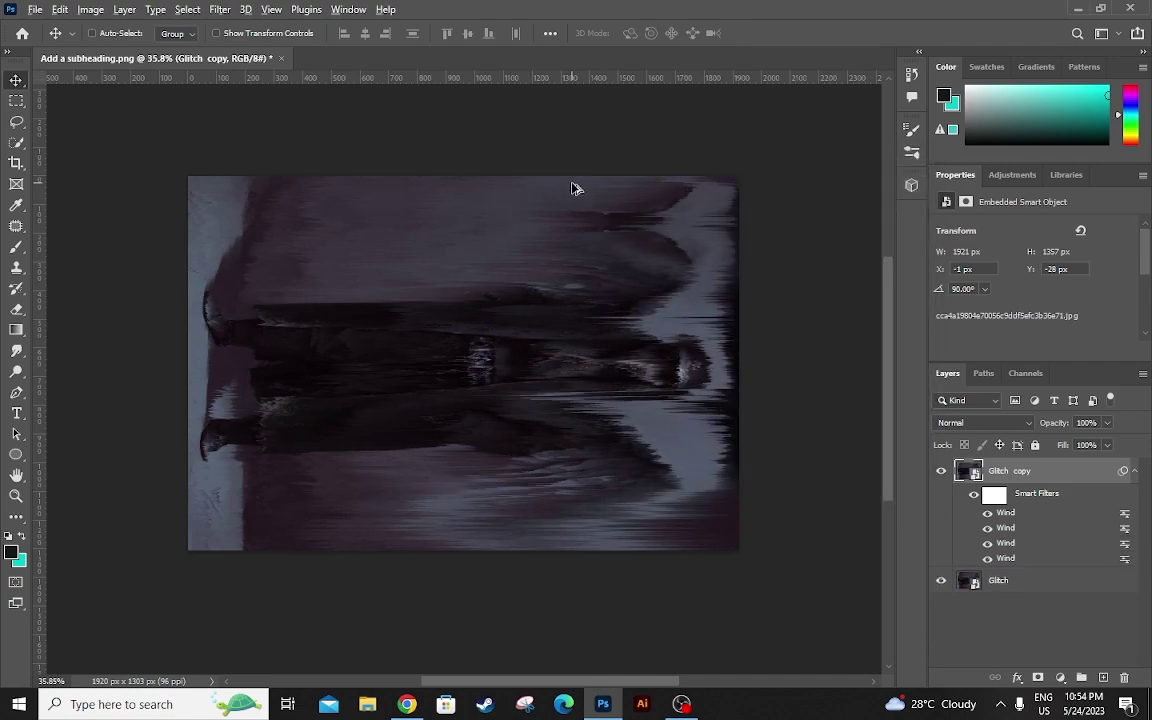
pyautogui.hotkey('ctrl', 'alt', 'f')
pyautogui.press('Return')
pyautogui.hotkey('ctrl', 'alt', 'f')
pyautogui.press('Return')
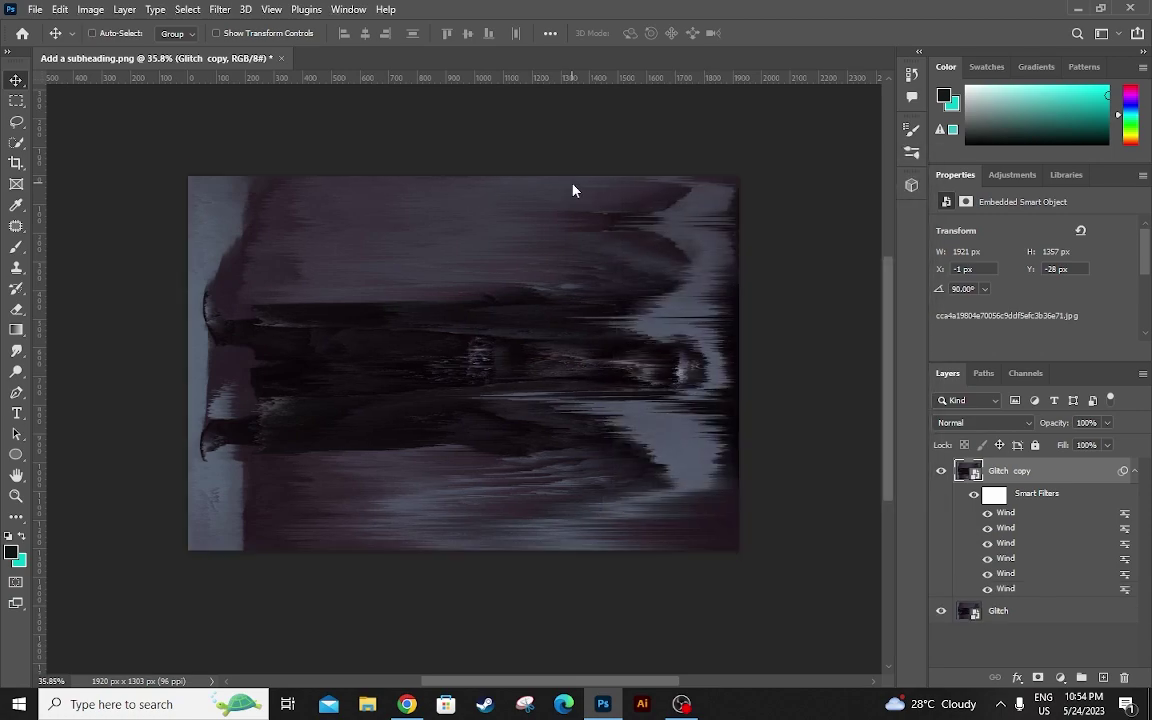
pyautogui.hotkey('ctrl', 'alt', 'f')
pyautogui.press('Return')
pyautogui.hotkey('ctrl', 'alt', 'f')
pyautogui.press('Return')
pyautogui.hotkey('ctrl', 'alt', 'f')
pyautogui.press('Return')
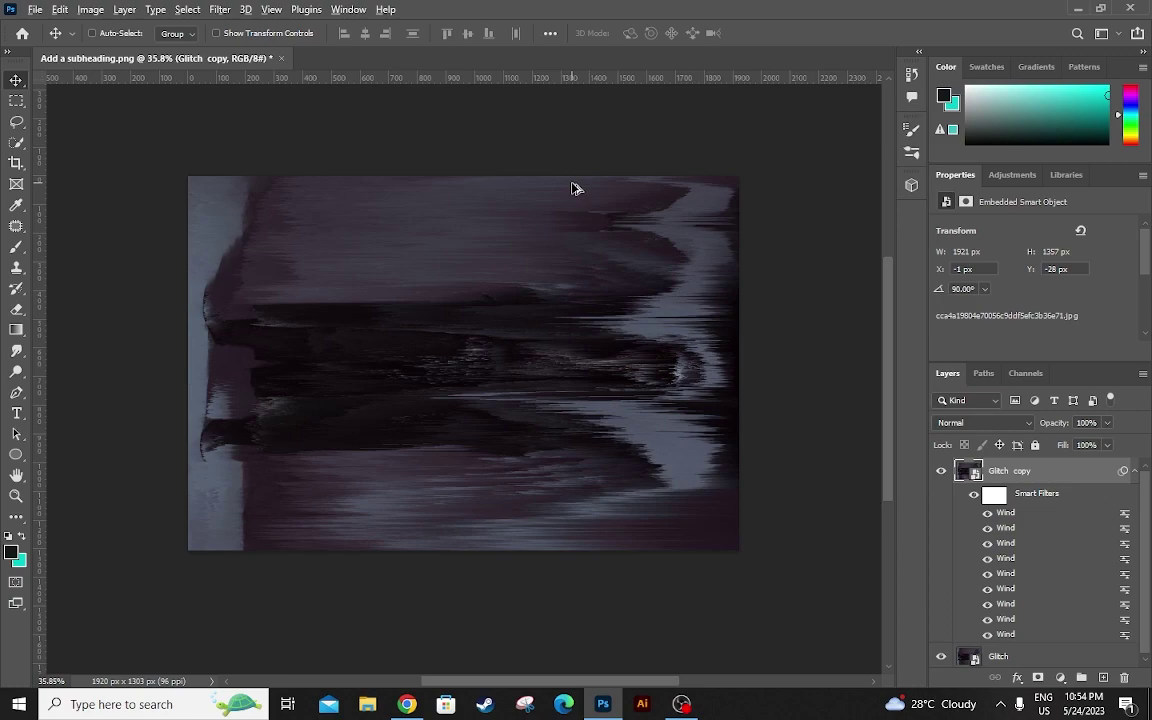
pyautogui.hotkey('ctrl', 'alt', 'f')
pyautogui.press('Return')
pyautogui.hotkey('ctrl', 'alt', 'f')
pyautogui.press('Return')
pyautogui.hotkey('ctrl', 'alt', 'f')
pyautogui.press('Return')
pyautogui.hotkey('ctrl', 'alt', 'f')
pyautogui.press('Return')
pyautogui.hotkey('ctrl', 'alt', 'f')
pyautogui.press('Return')
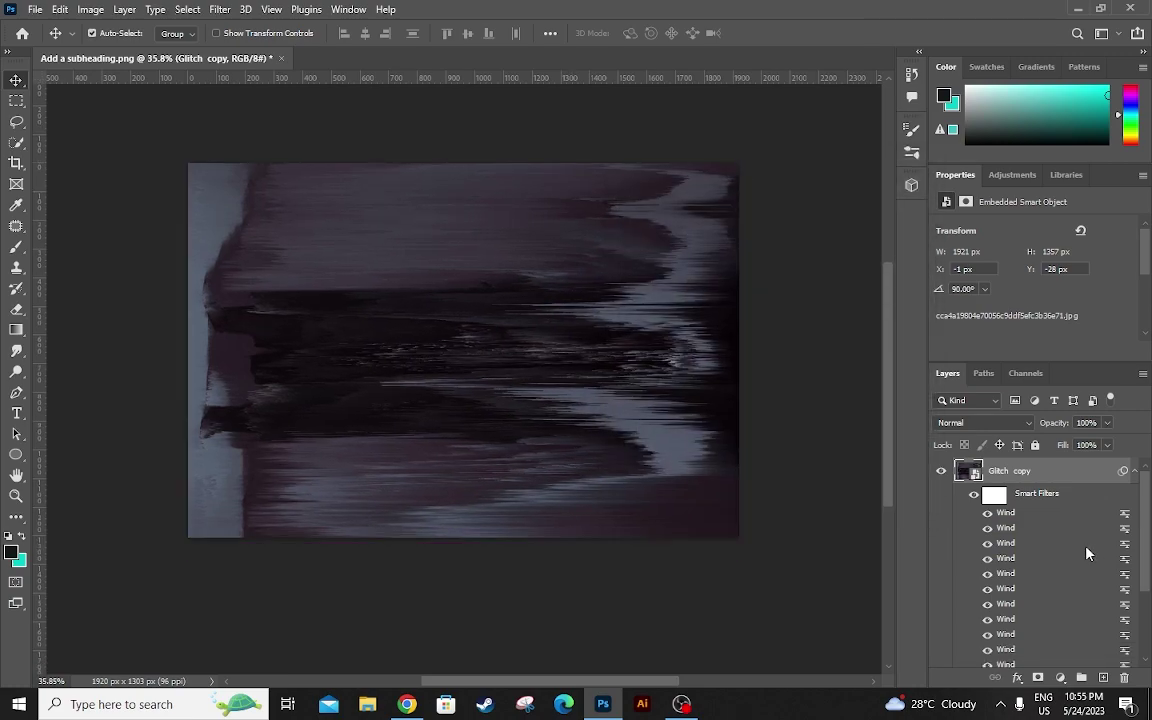
# - Collapse Glitch copy's smart filter list and rotate the image 90° counterclockwise
pyautogui.scroll(3, 710, 445)
pyautogui.click(1133, 471)
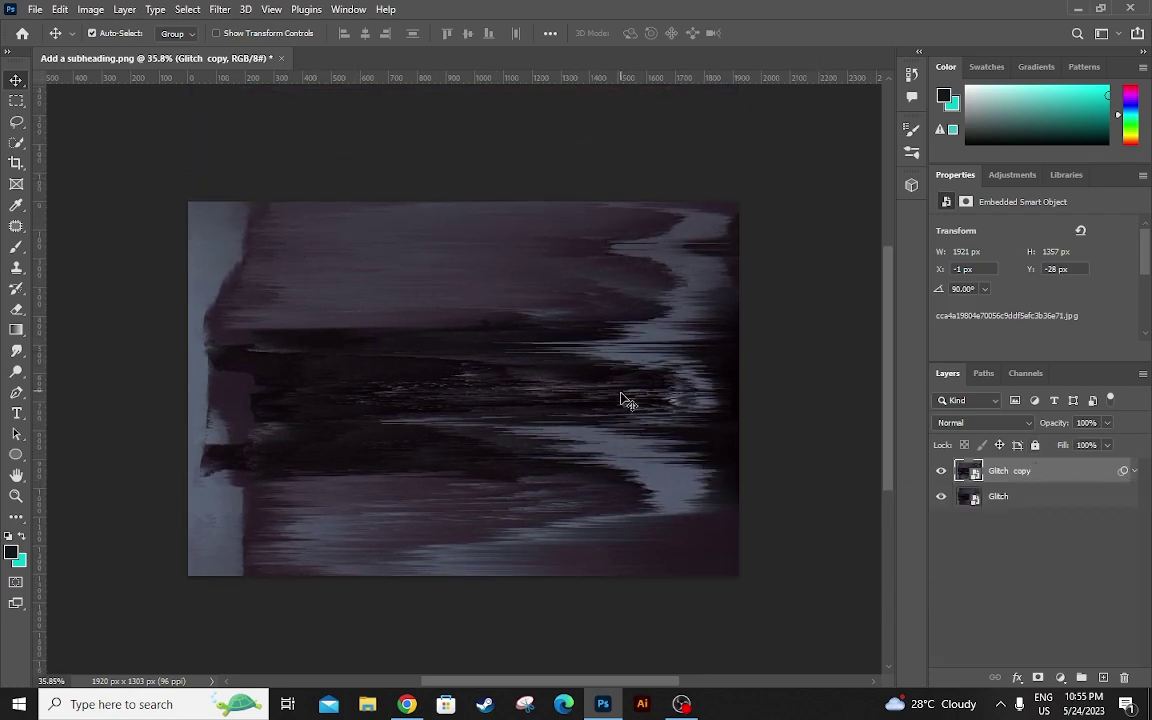
pyautogui.click(88, 10)
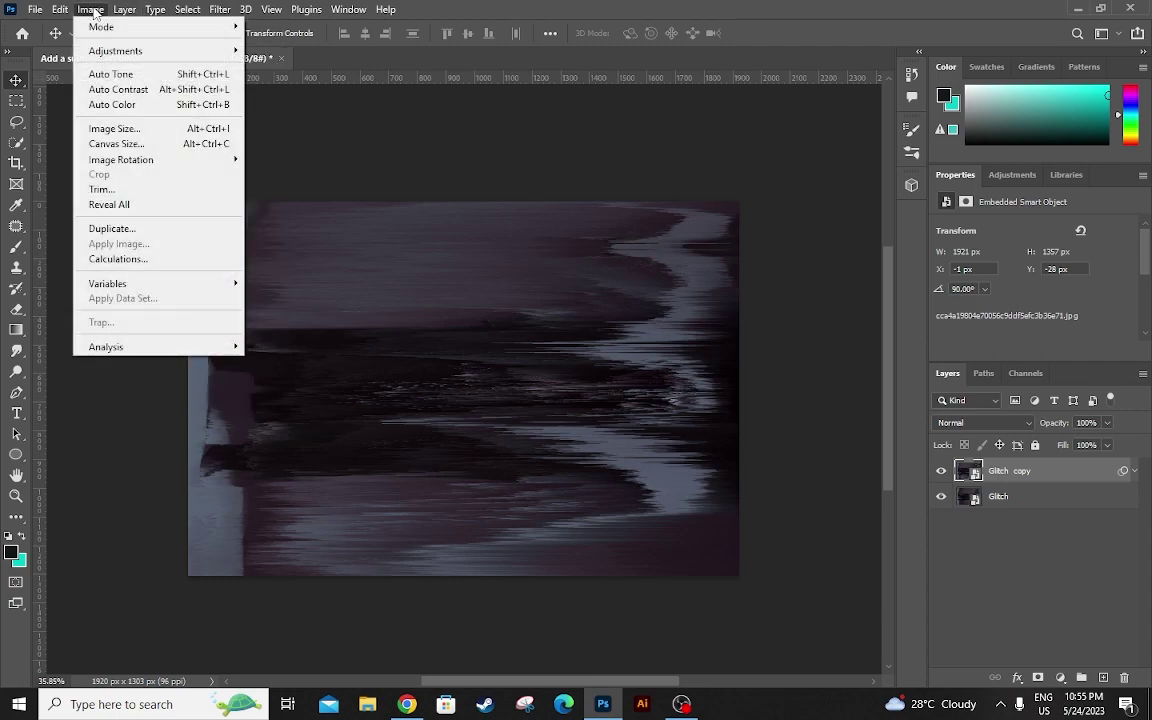
pyautogui.moveTo(110, 160)
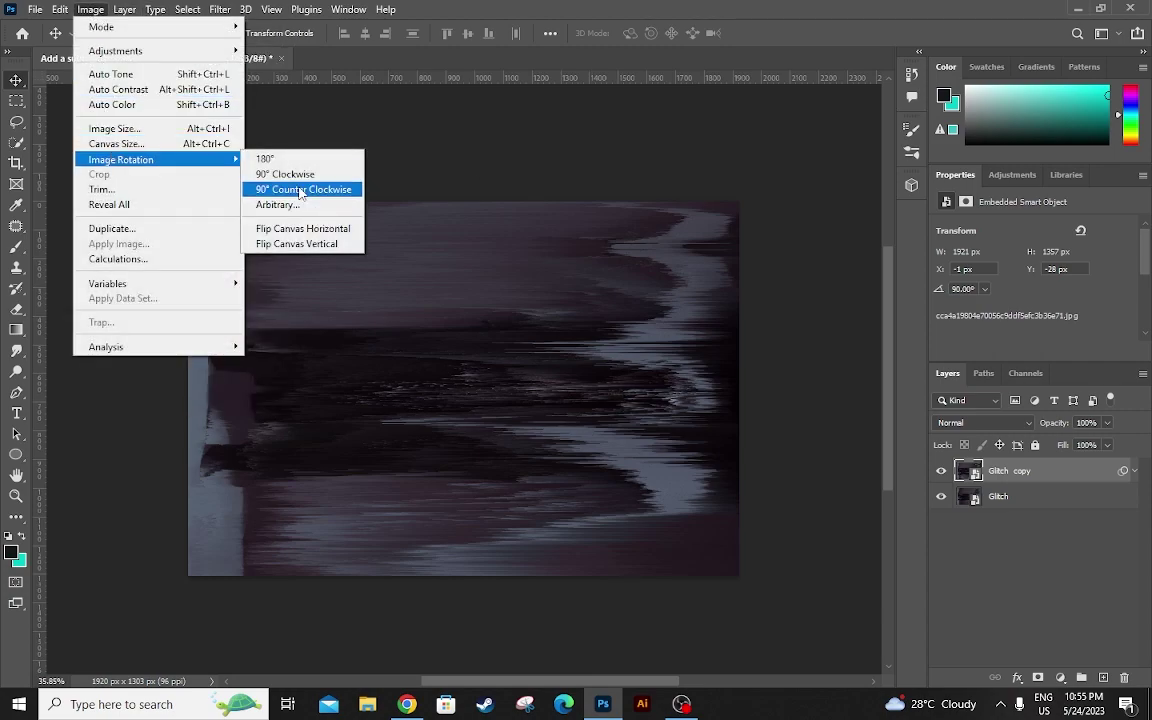
pyautogui.click(299, 190)
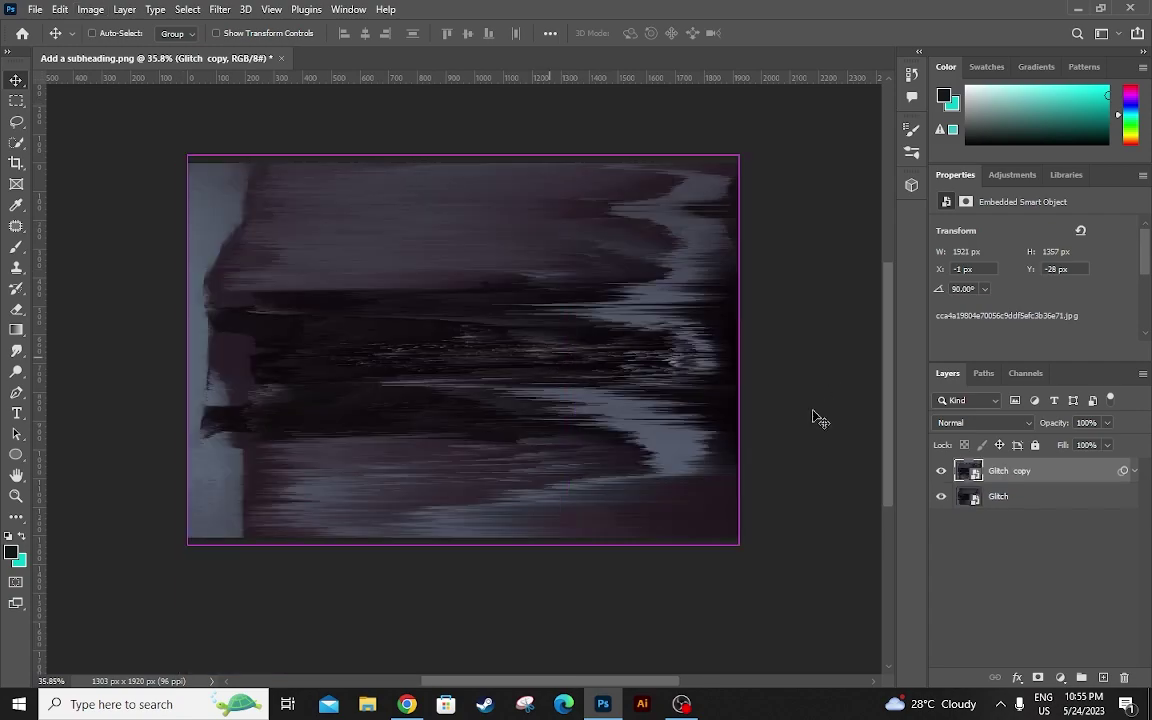
# - Convert Glitch copy to a smart object and rotate the canvas back to portrait 1303 × 1920
pyautogui.rightClick(1063, 478)
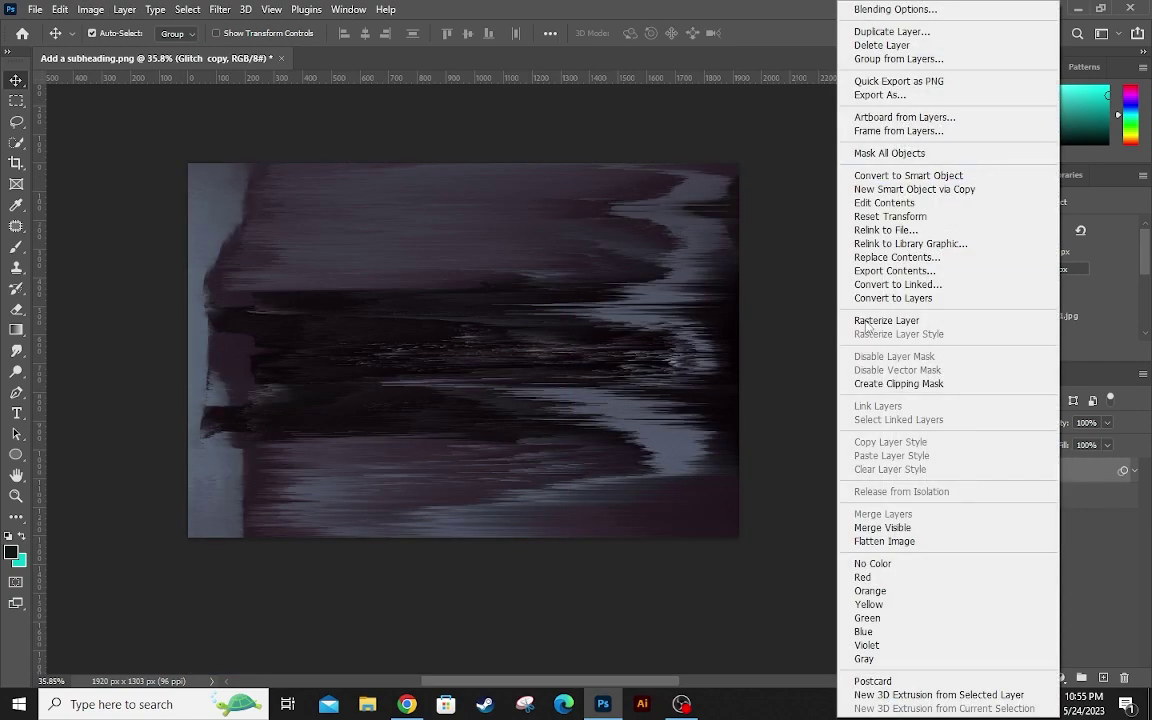
pyautogui.click(907, 177)
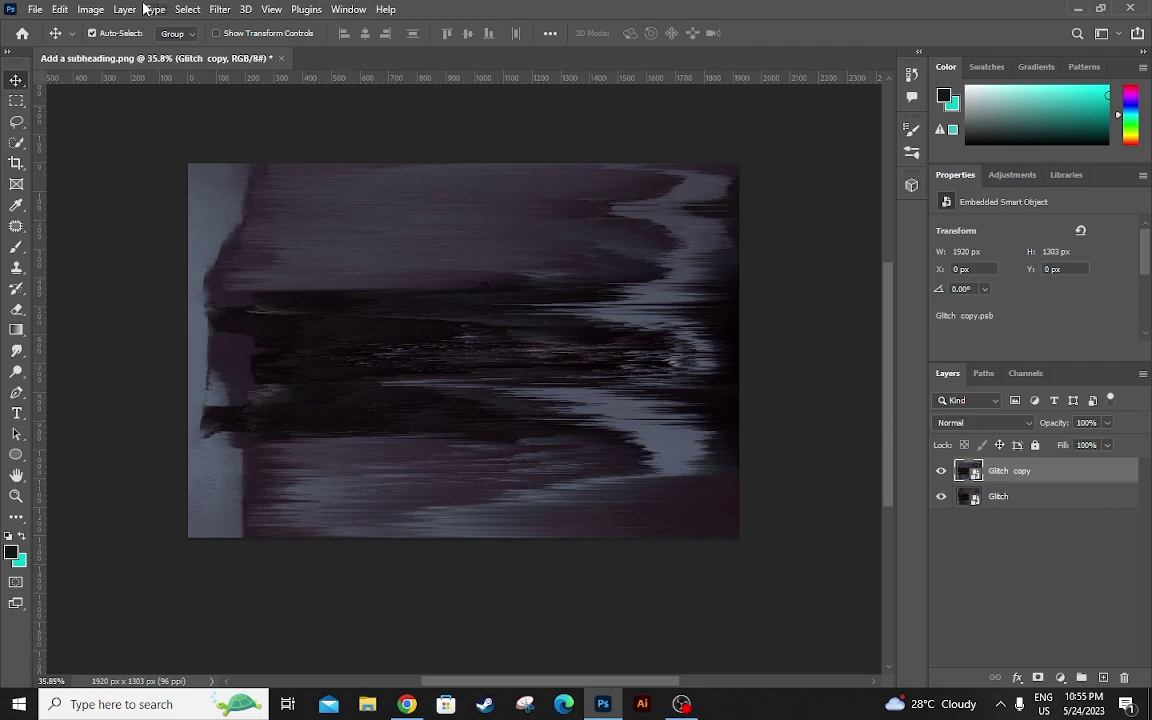
pyautogui.click(88, 10)
pyautogui.click(91, 12)
pyautogui.click(91, 12)
pyautogui.moveTo(200, 159)
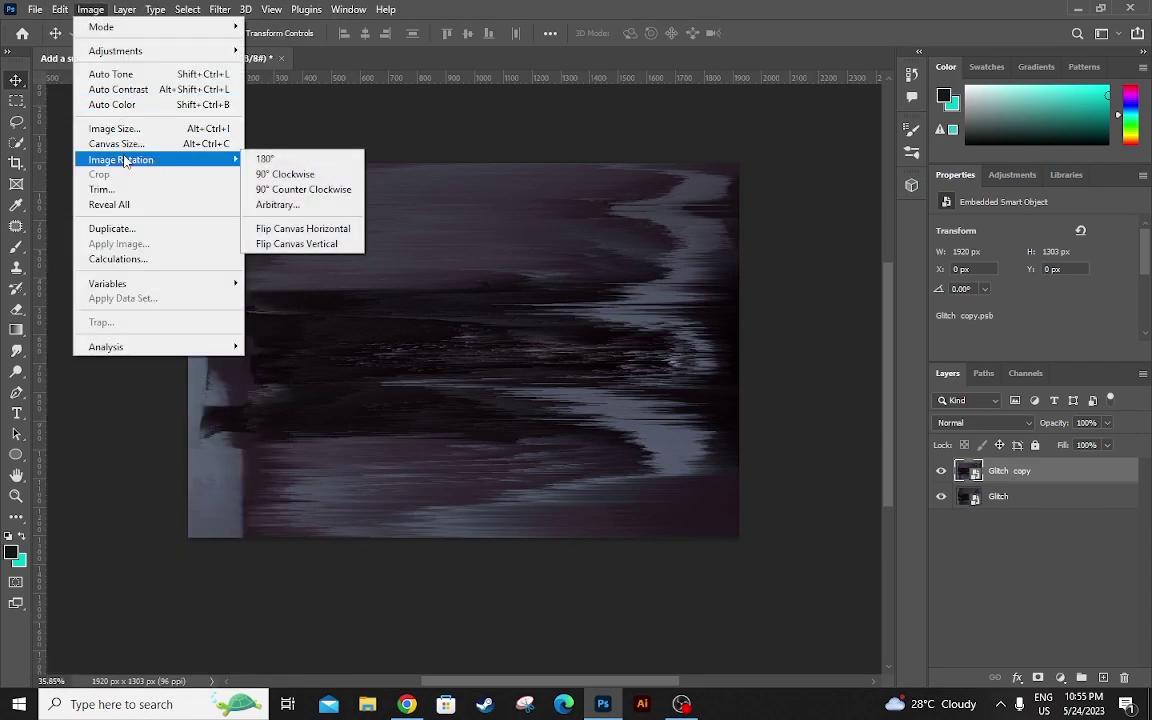
pyautogui.click(318, 189)
pyautogui.press('b')
pyautogui.moveTo(390, 310)
pyautogui.mouseDown()
pyautogui.moveTo(486, 311)
pyautogui.moveTo(453, 260)
pyautogui.moveTo(447, 270)
pyautogui.mouseUp()
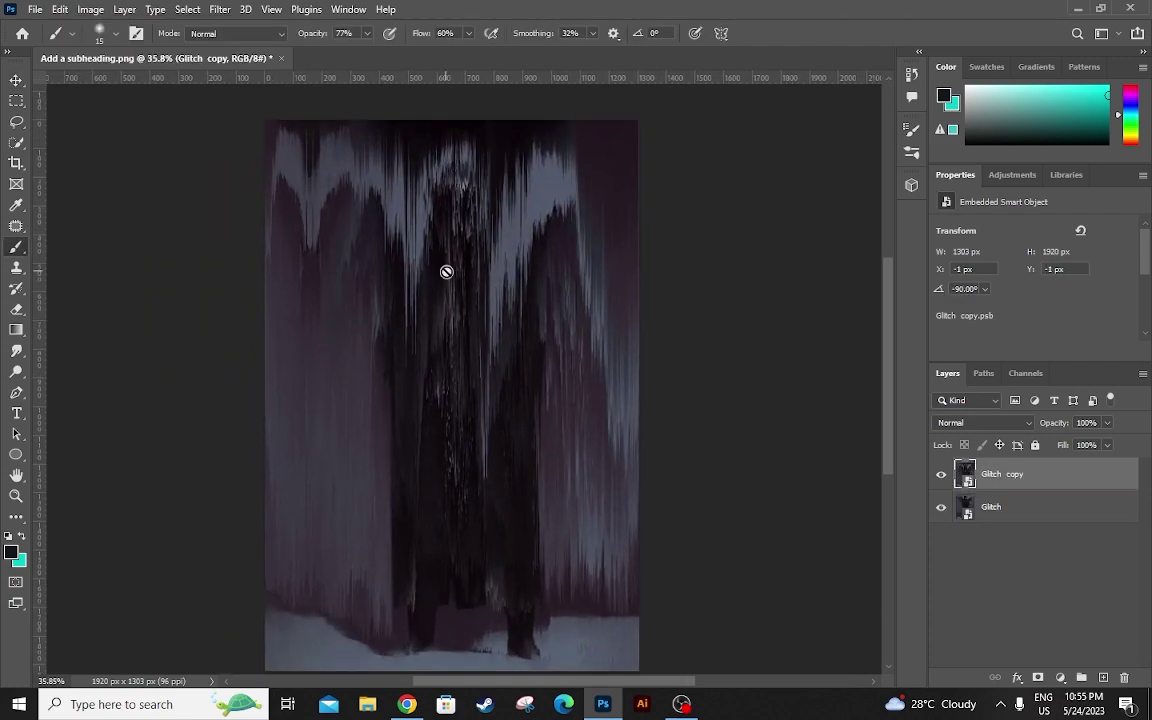
# - Hide Glitch copy and zoom in to centre the plague doctor's face
pyautogui.click(941, 481)
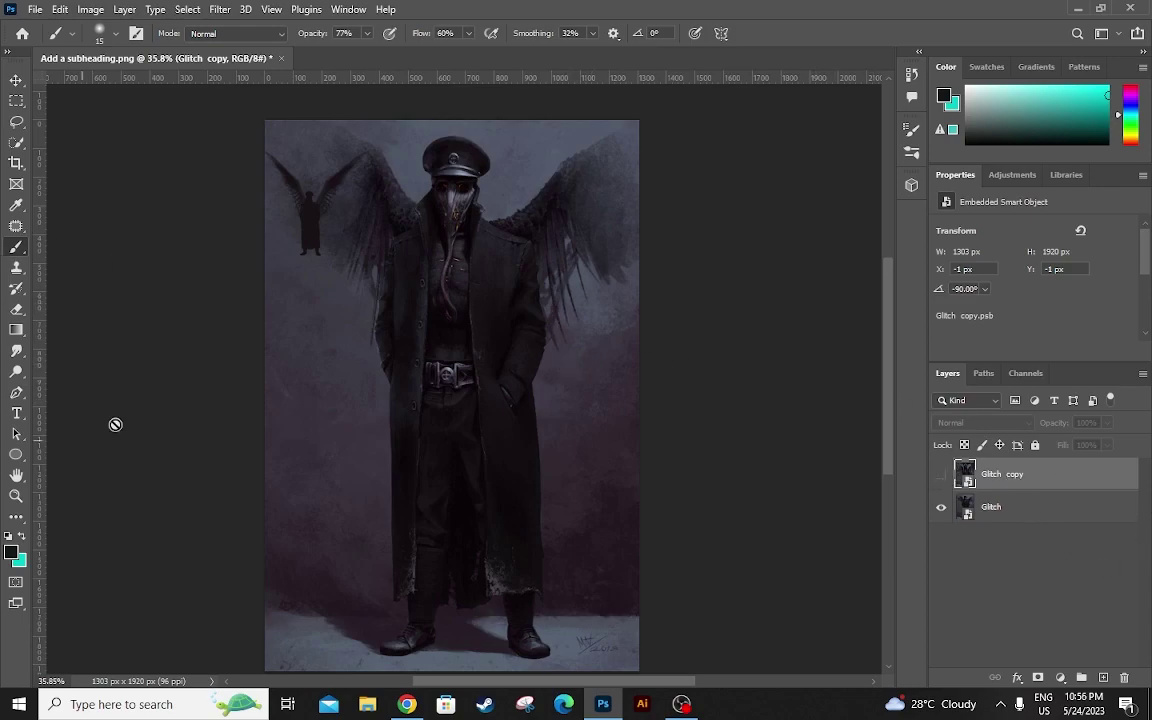
pyautogui.press('z')
pyautogui.moveTo(488, 122); pyautogui.dragTo(540, 122)
pyautogui.moveTo(460, 326)
pyautogui.mouseDown()
pyautogui.moveTo(544, 249)
pyautogui.moveTo(380, 342)
pyautogui.moveTo(456, 307)
pyautogui.mouseUp()
# - Trace a closed four-point Pen path around the eye area just under the hat brim
pyautogui.click(18, 393)
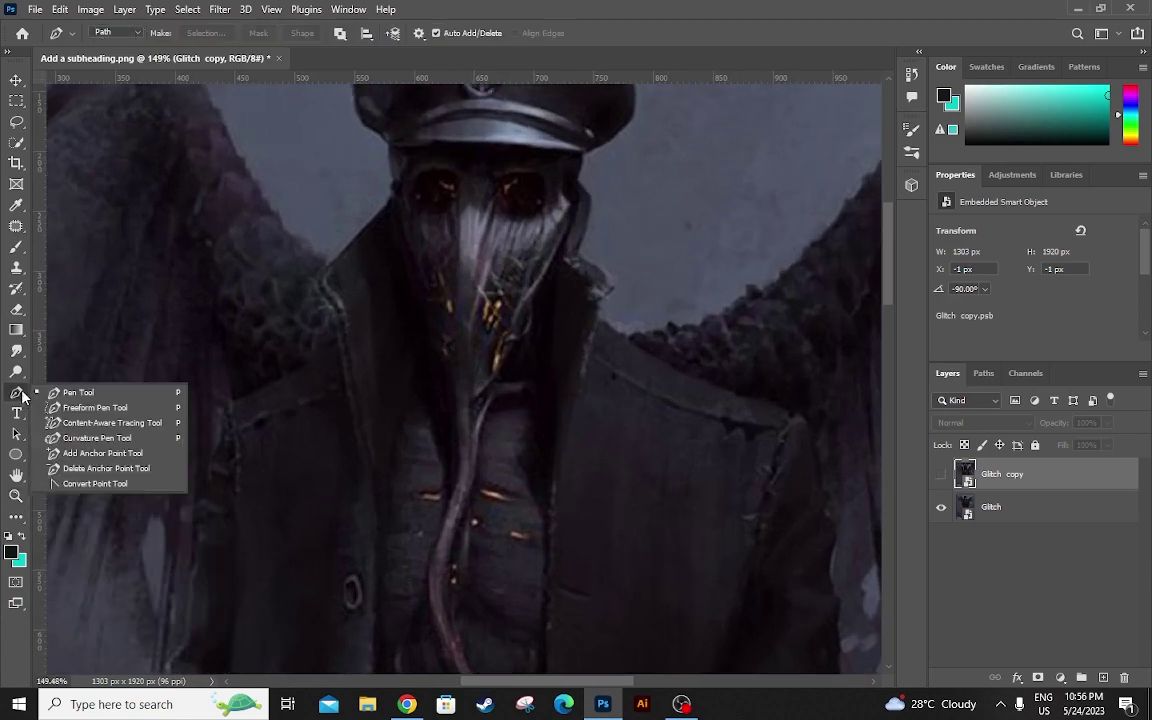
pyautogui.click(75, 393)
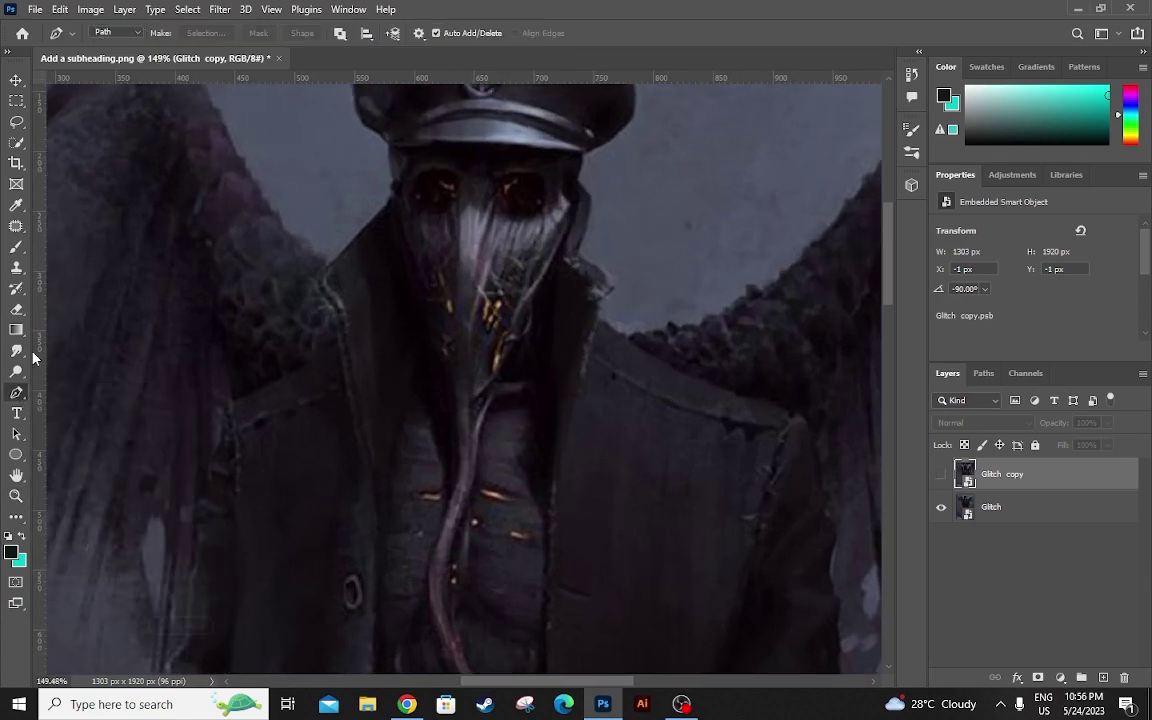
pyautogui.click(399, 252)
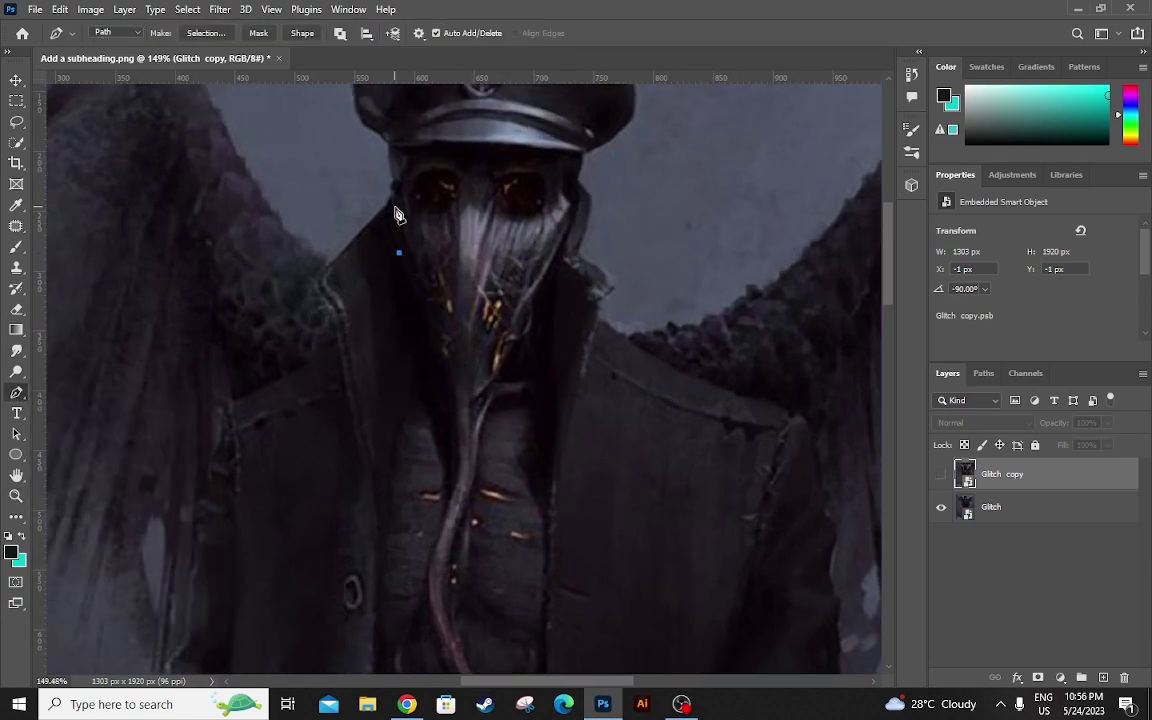
pyautogui.click(391, 157)
pyautogui.click(581, 153)
pyautogui.moveTo(581, 156); pyautogui.dragTo(678, 177)
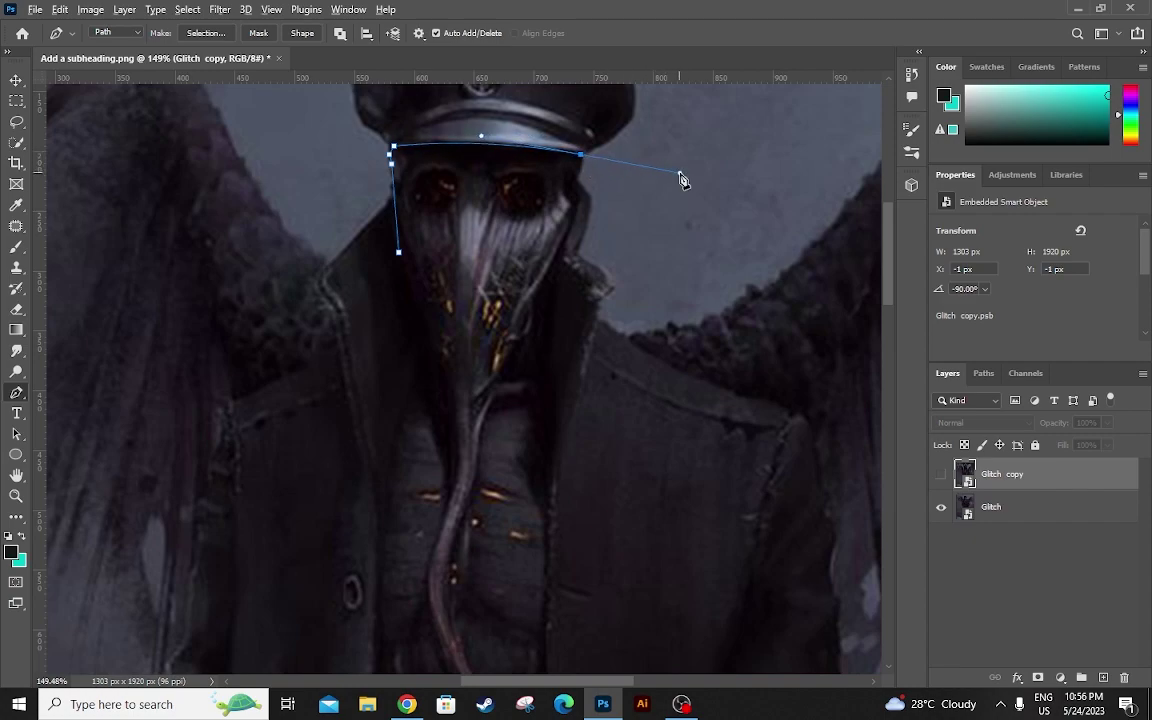
pyautogui.click(679, 174)
pyautogui.keyDown('alt'); pyautogui.click(581, 155); pyautogui.keyUp('alt')
pyautogui.click(573, 212)
pyautogui.click(567, 244)
pyautogui.click(399, 252)
# - Turn the closed path into a selection with 0 feather
pyautogui.rightClick(568, 244)
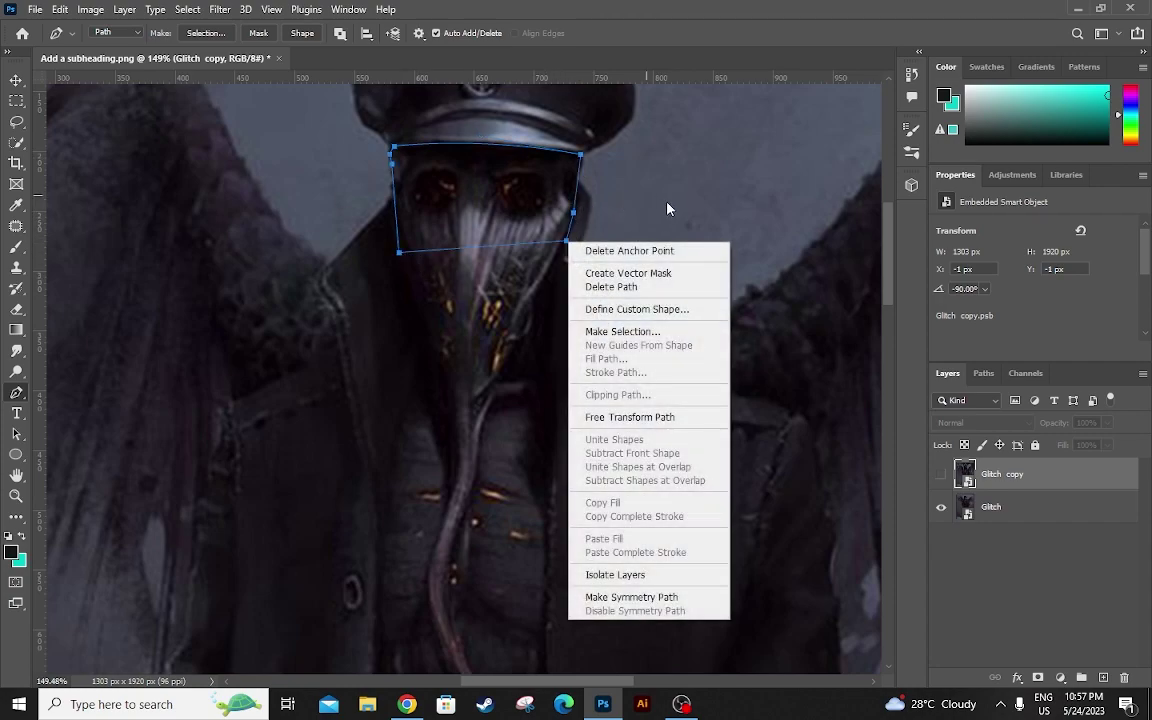
pyautogui.click(631, 332)
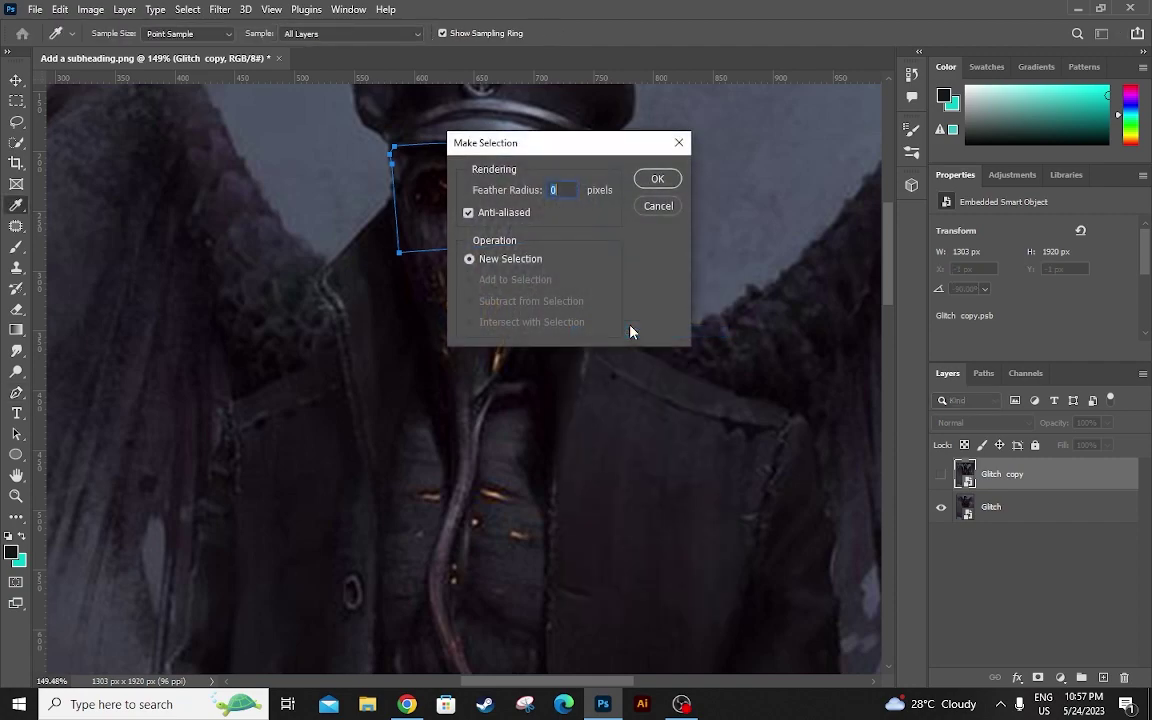
pyautogui.click(651, 182)
pyautogui.scroll(2, 645, 205)
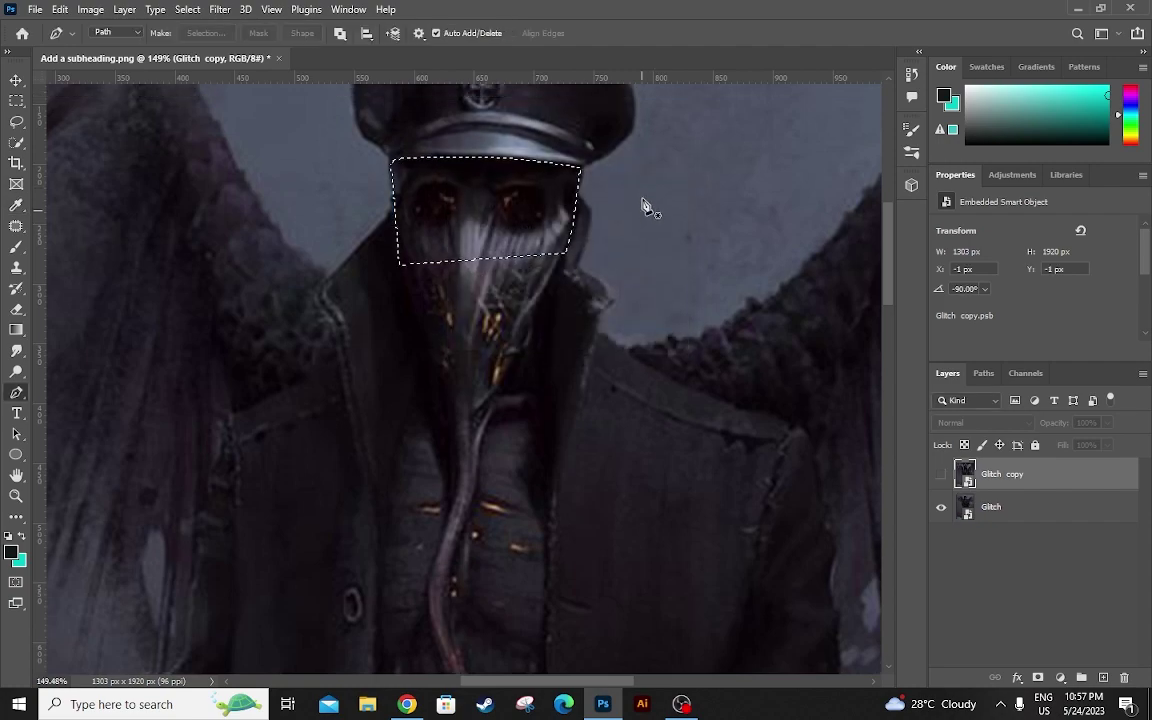
pyautogui.press('z')
pyautogui.moveTo(643, 206); pyautogui.dragTo(614, 221)
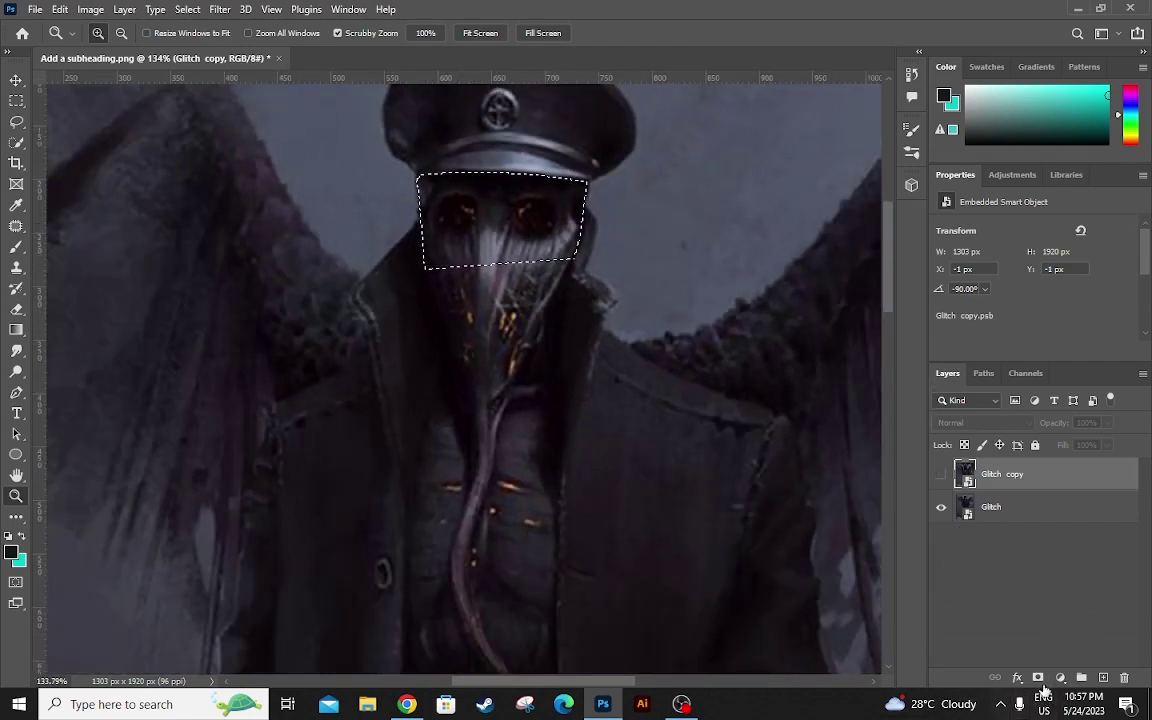
# - Add a layer mask to Glitch copy from the selection and make the layer visible
pyautogui.click(1039, 679)
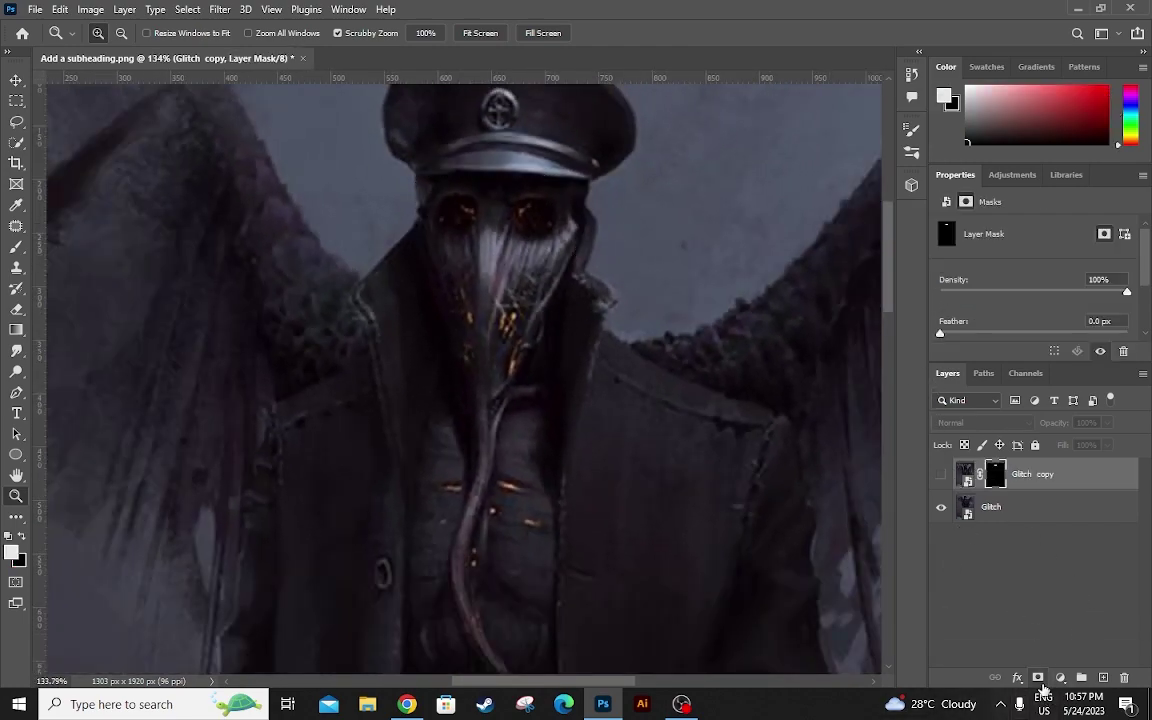
pyautogui.click(942, 476)
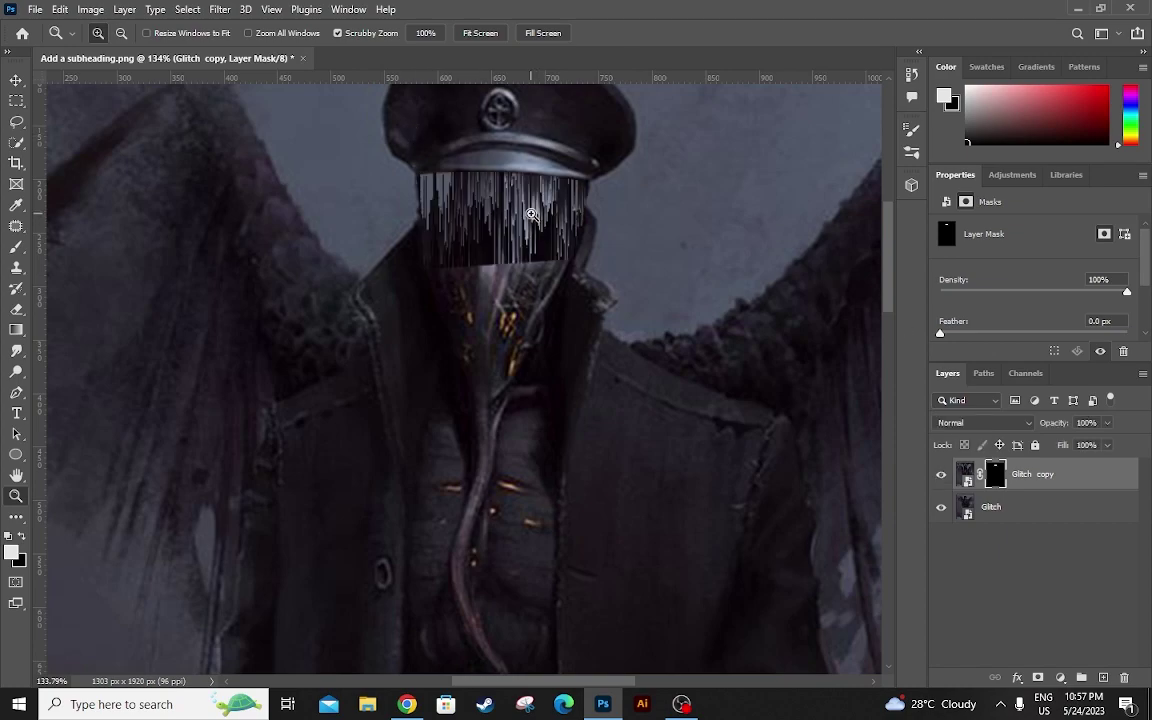
pyautogui.scroll(1, 520, 212)
pyautogui.moveTo(444, 245); pyautogui.dragTo(650, 290)
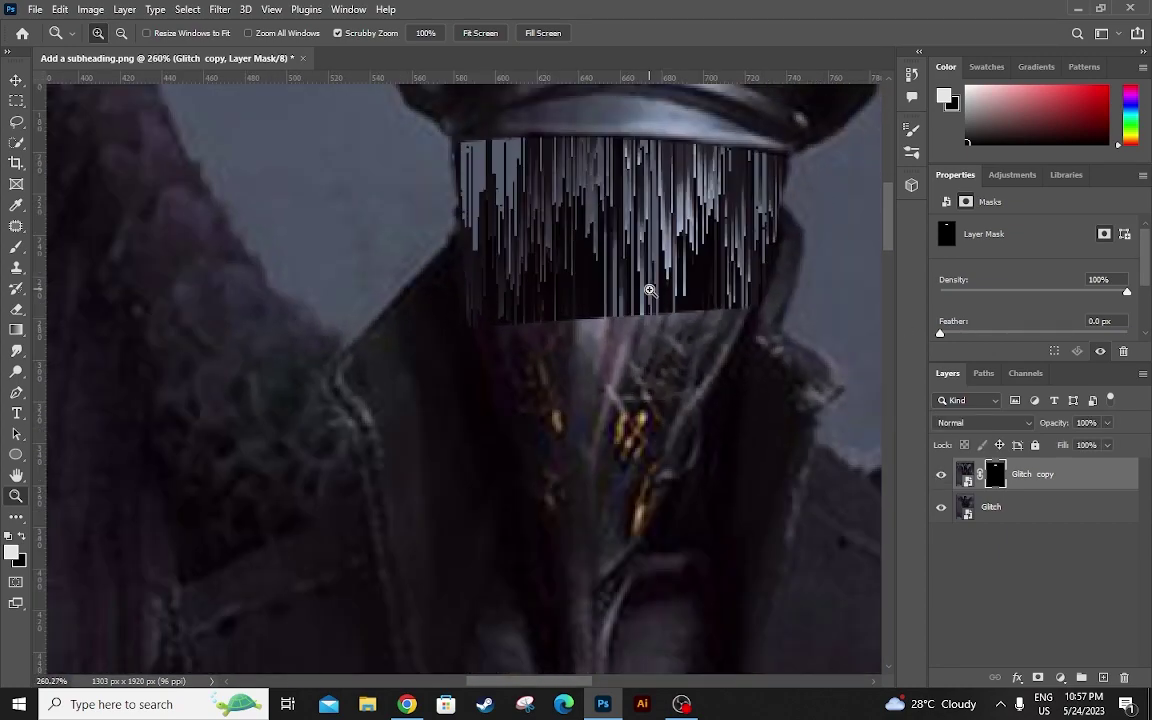
# - Draw a rectangular marquee over the lower half of the eye-band glitch, then zoom out
pyautogui.click(16, 101)
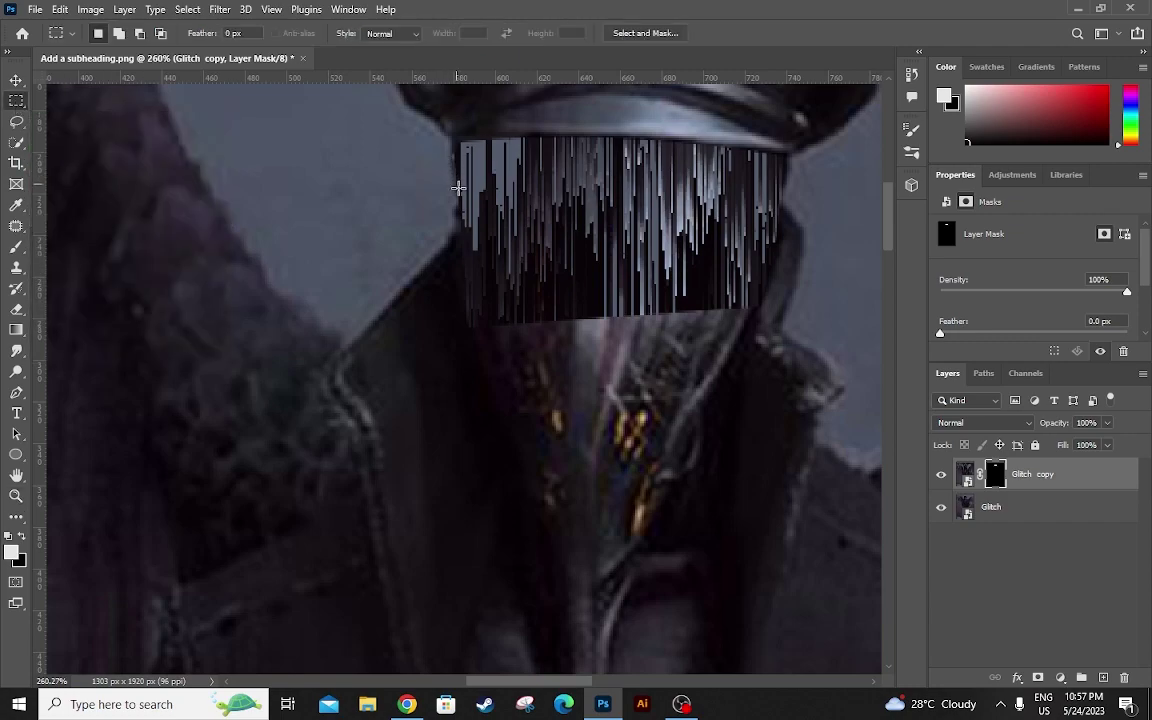
pyautogui.moveTo(455, 188); pyautogui.dragTo(784, 352)
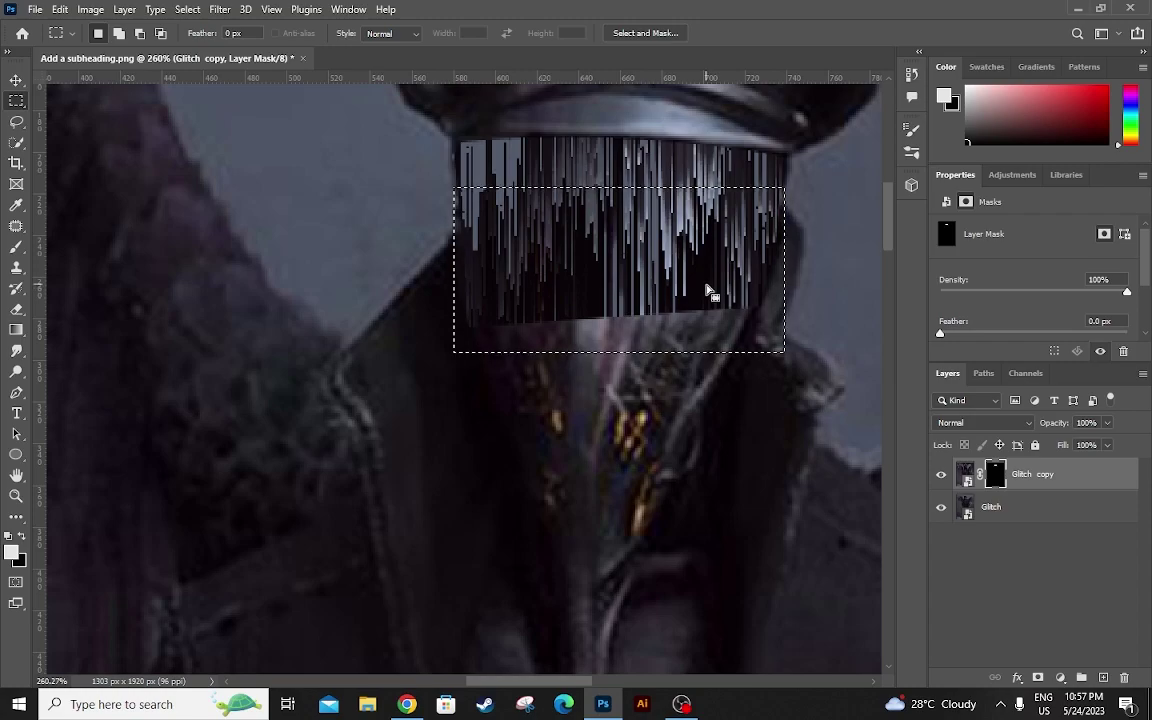
pyautogui.press('z')
pyautogui.moveTo(746, 270); pyautogui.dragTo(559, 251)
pyautogui.moveTo(378, 218); pyautogui.dragTo(200, 220)
pyautogui.click(16, 100)
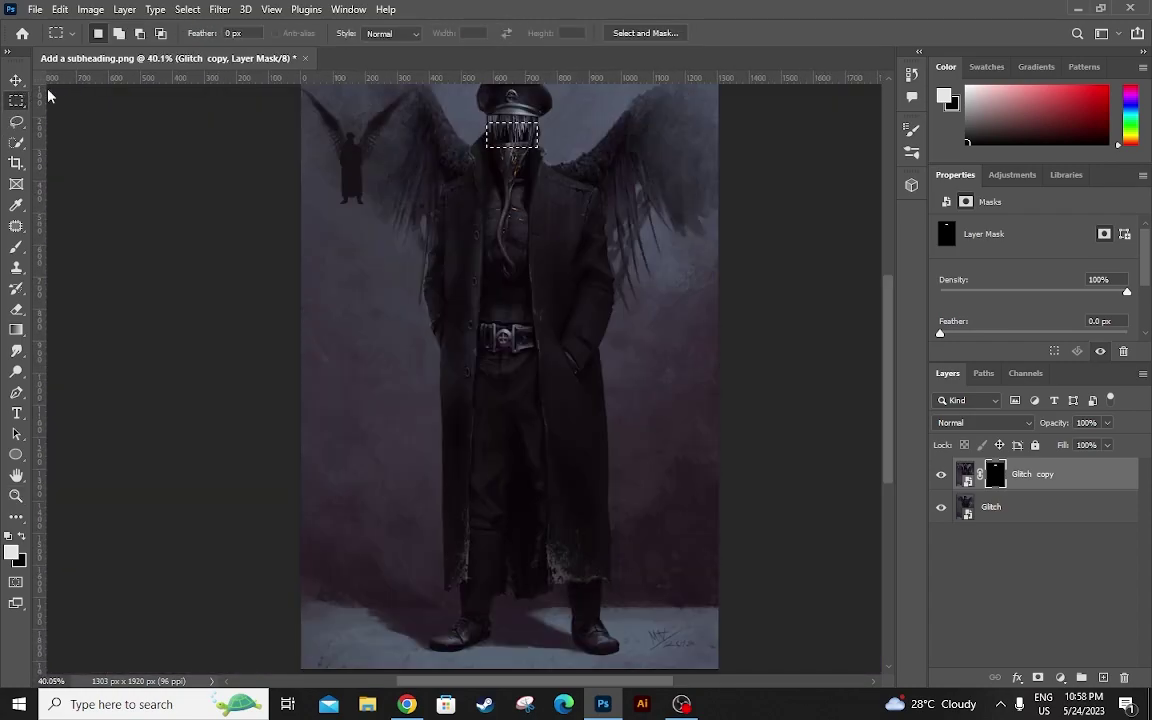
# - Use Transform Selection to pull the selection's bottom edge down to the canvas bottom
pyautogui.rightClick(503, 144)
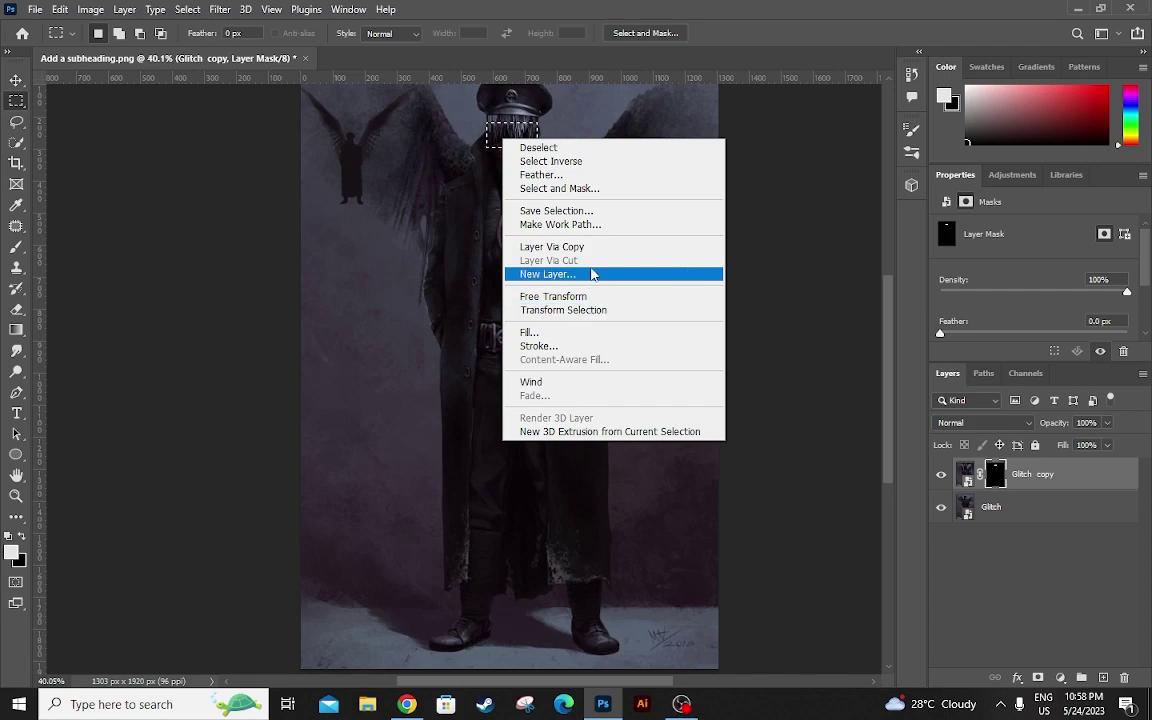
pyautogui.click(579, 312)
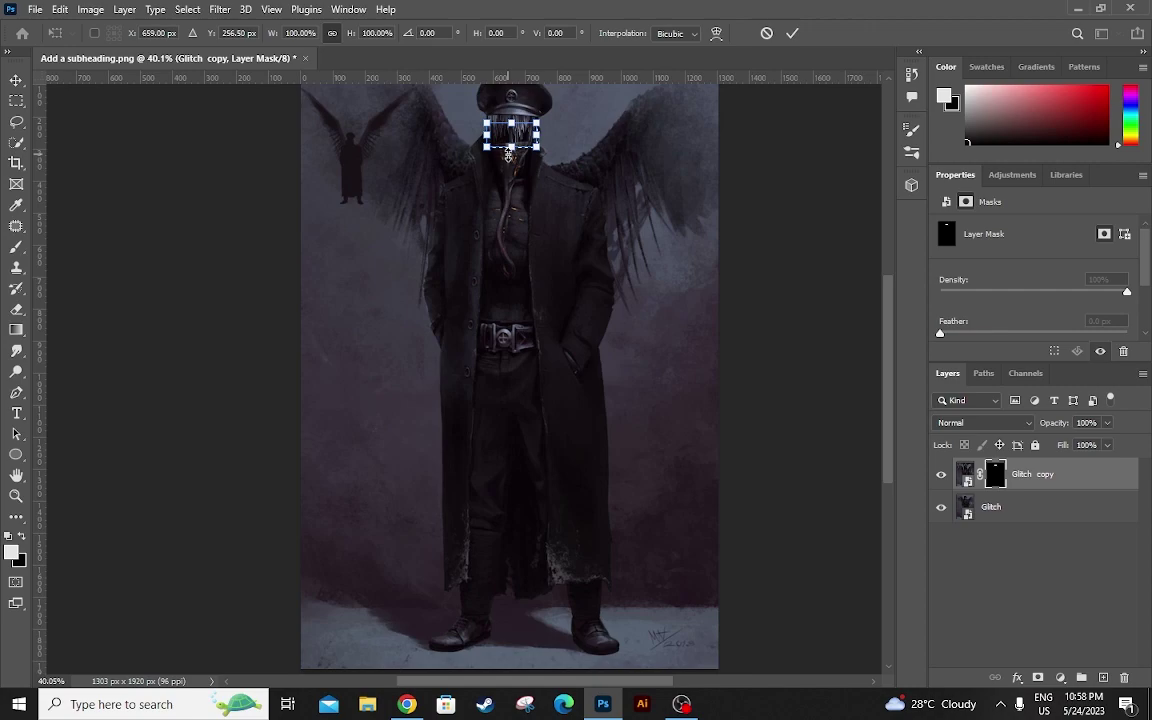
pyautogui.moveTo(509, 155); pyautogui.dragTo(510, 246)
pyautogui.hotkey('ctrl', 'z')
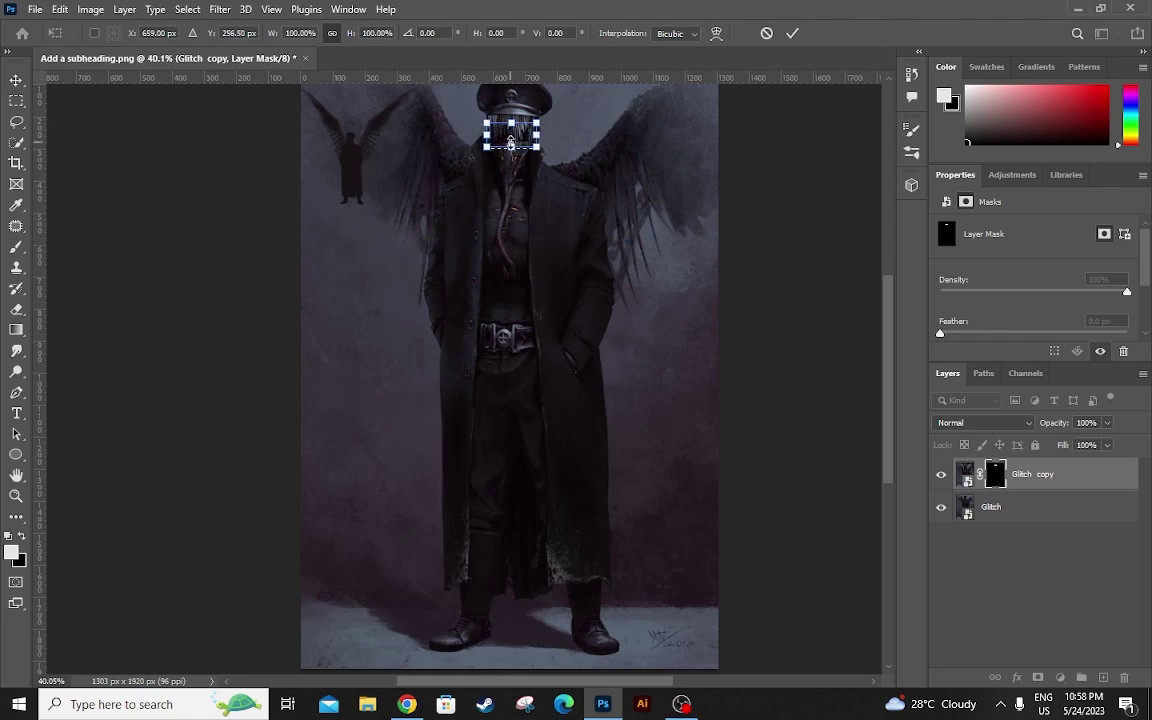
pyautogui.moveTo(510, 145); pyautogui.dragTo(496, 664)
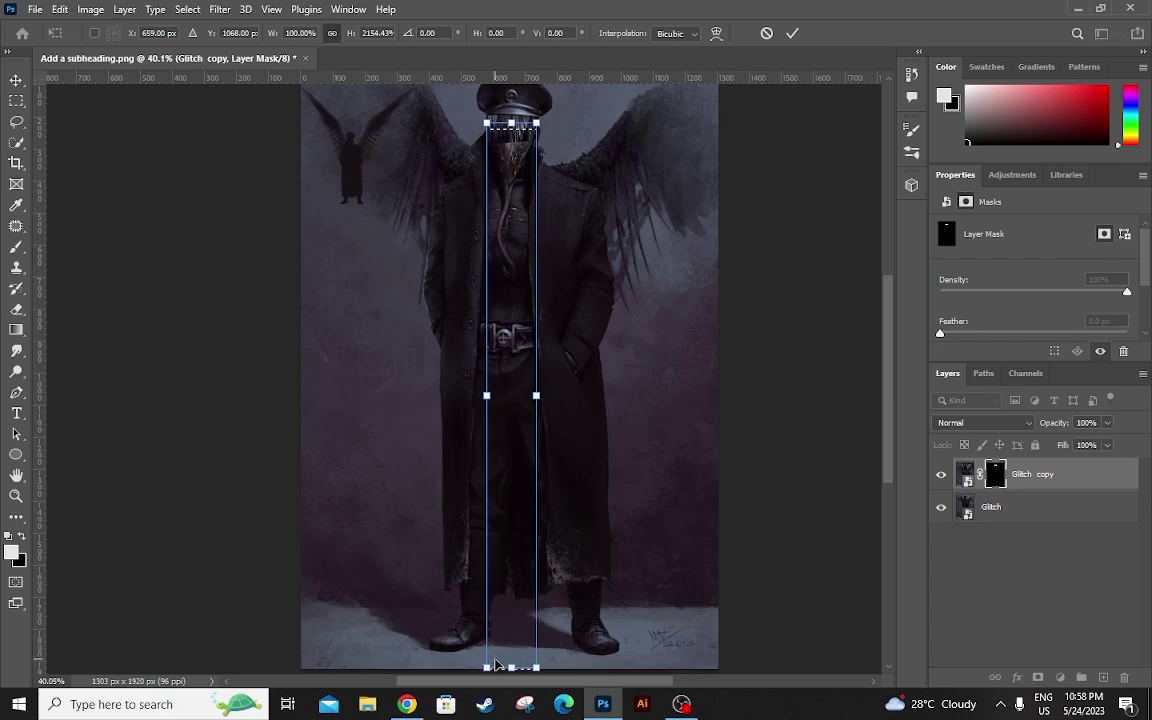
pyautogui.scroll(-2, 520, 664)
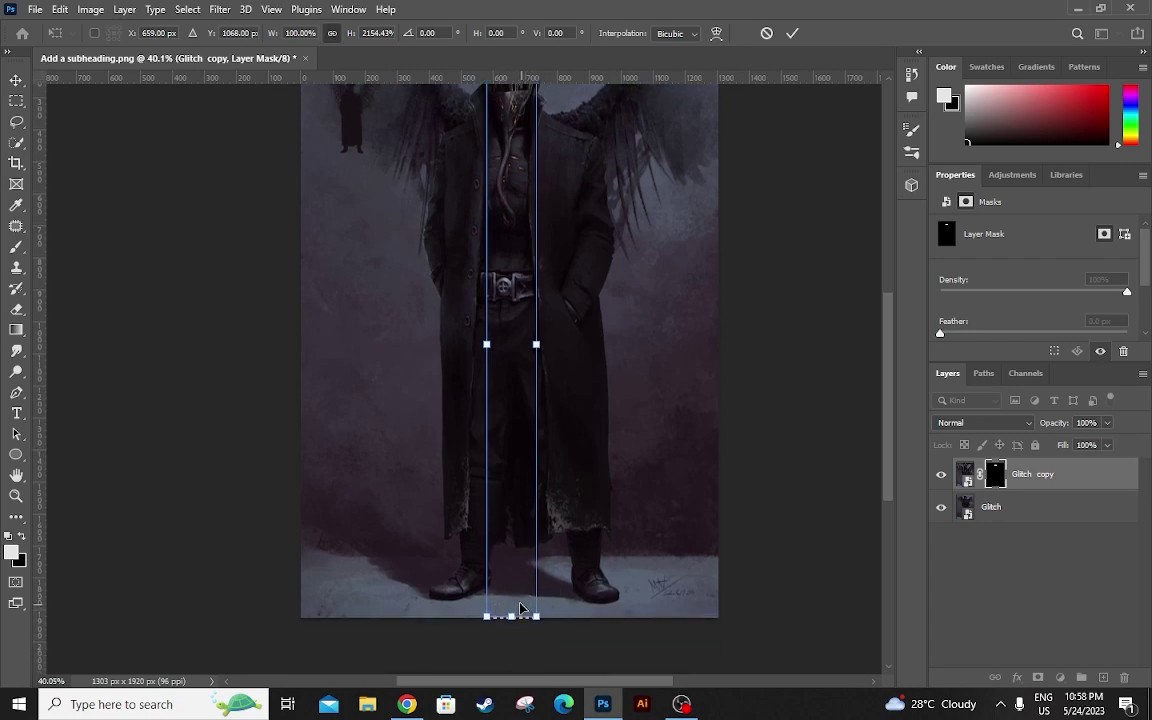
pyautogui.scroll(6, 515, 620)
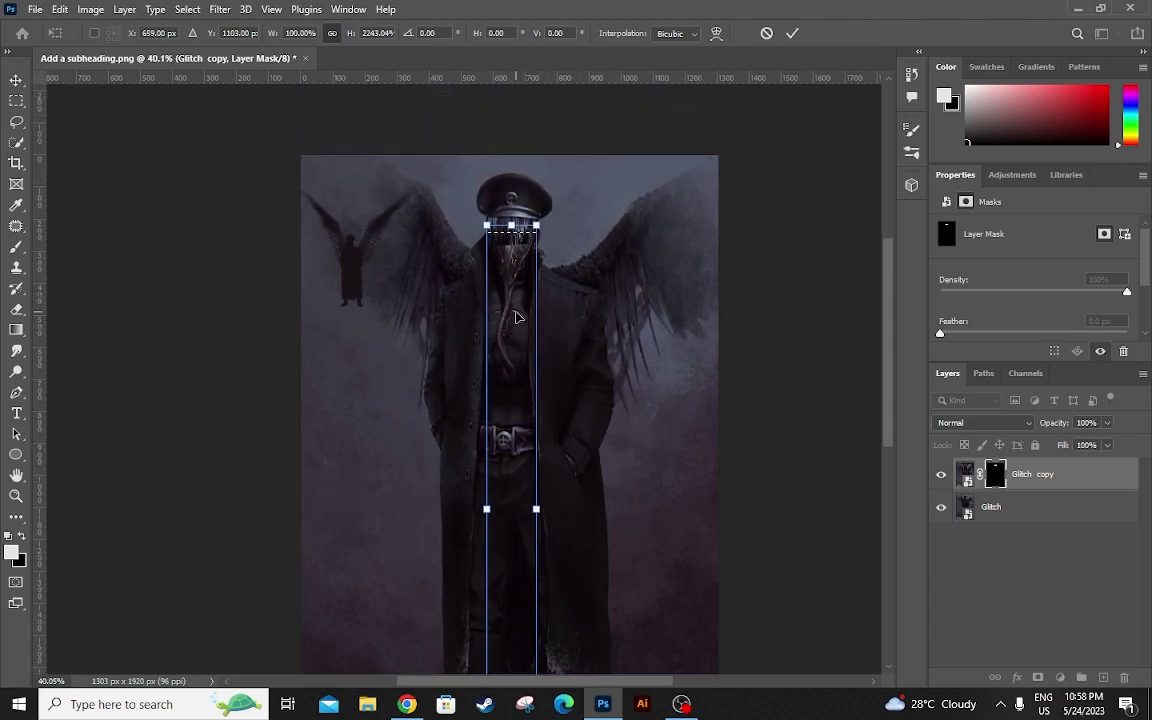
pyautogui.scroll(-1, 516, 317)
# - Commit the transform, fill the selected mask area white with Alt+Backspace, then deselect
pyautogui.press('Return')
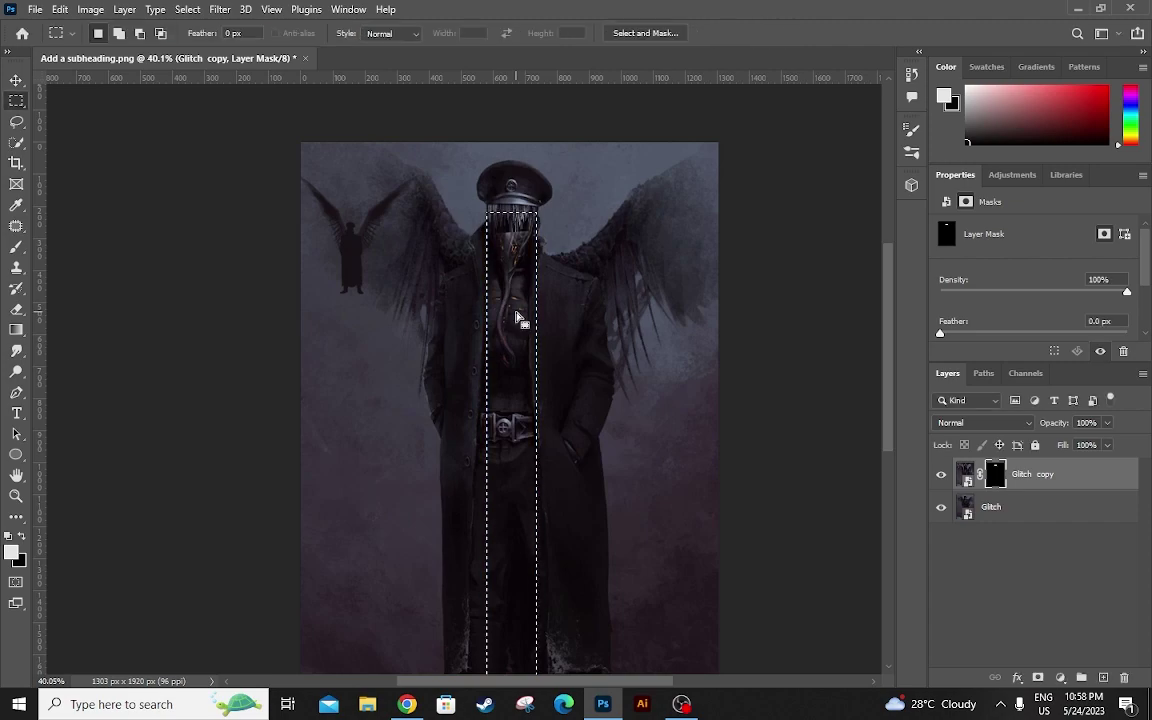
pyautogui.scroll(-4, 518, 317)
pyautogui.scroll(2, 518, 316)
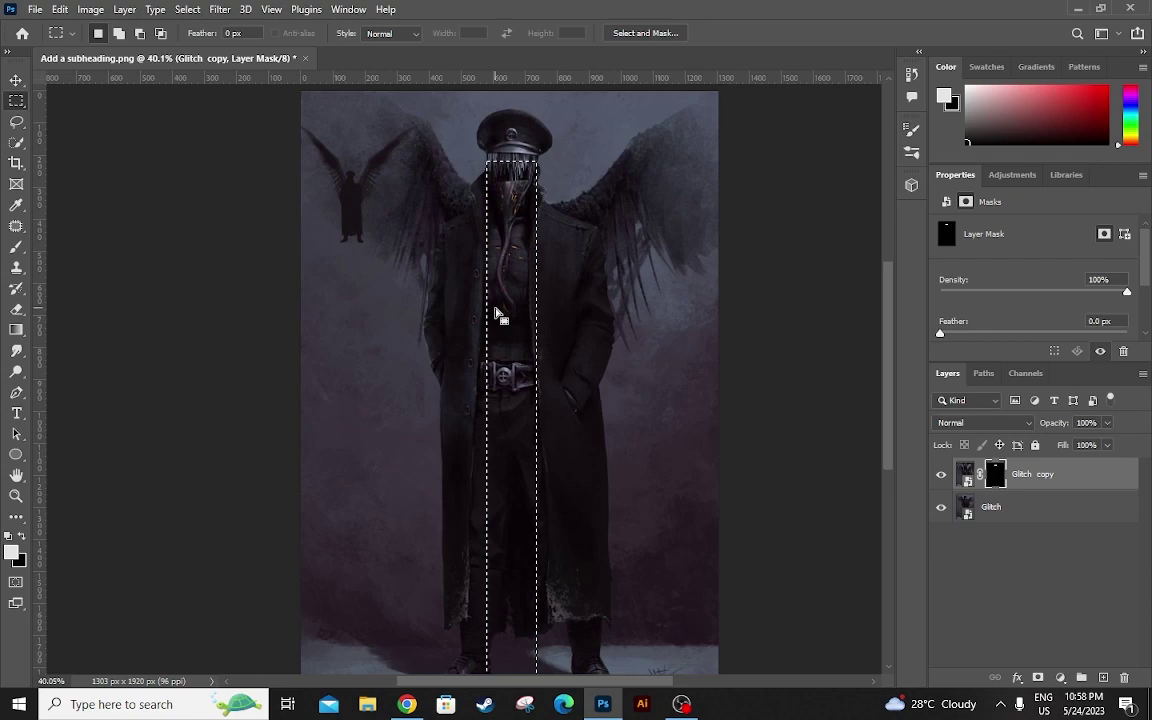
pyautogui.hotkey('alt', 'BackSpace')
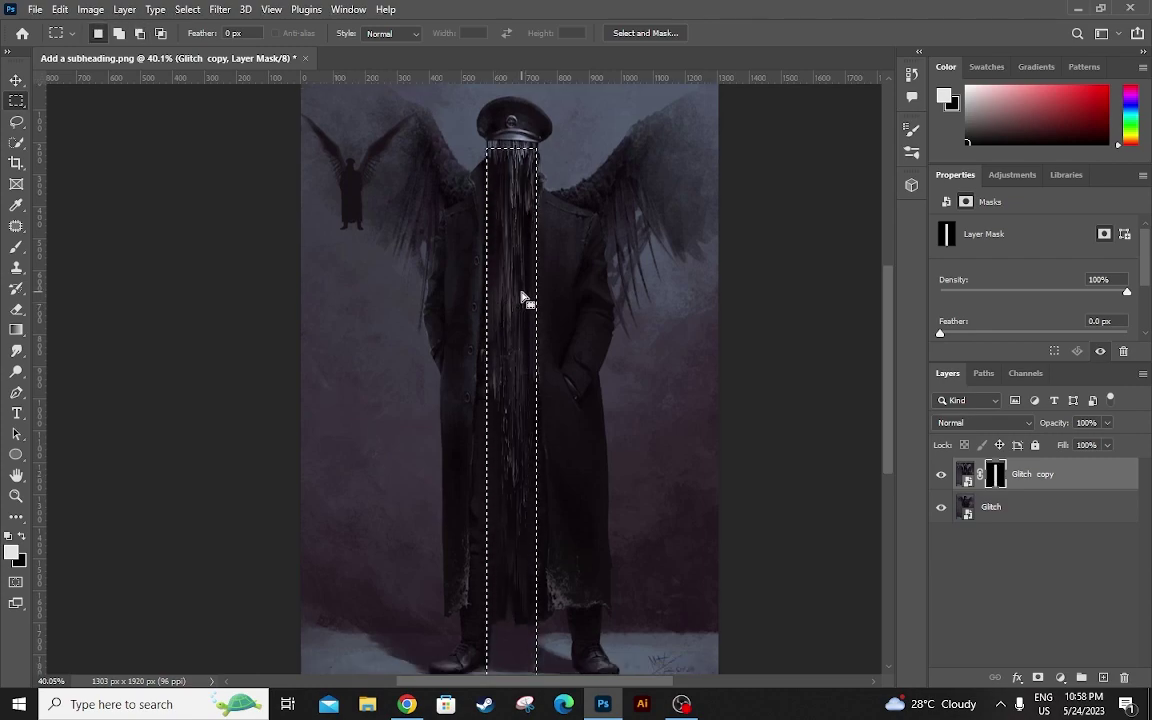
pyautogui.scroll(-1, 521, 297)
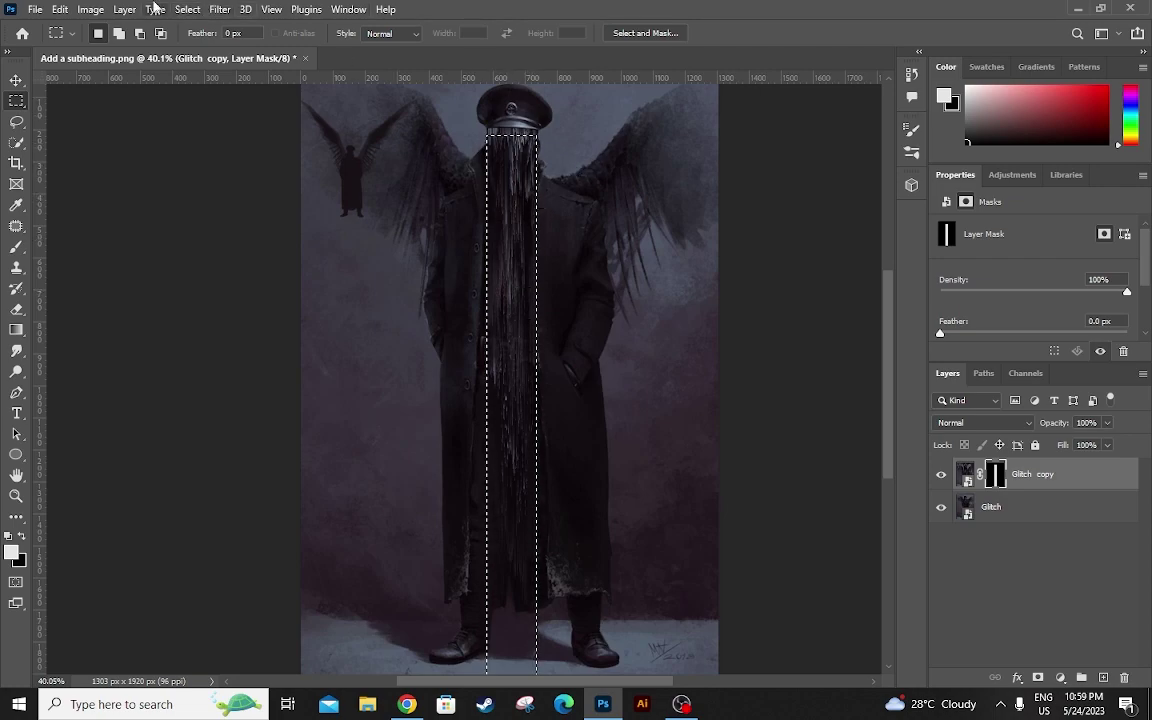
pyautogui.click(188, 10)
pyautogui.click(204, 42)
# - Scroll up to review the masked Glitch copy stripe running from under the hat brim
pyautogui.scroll(1, 628, 278)
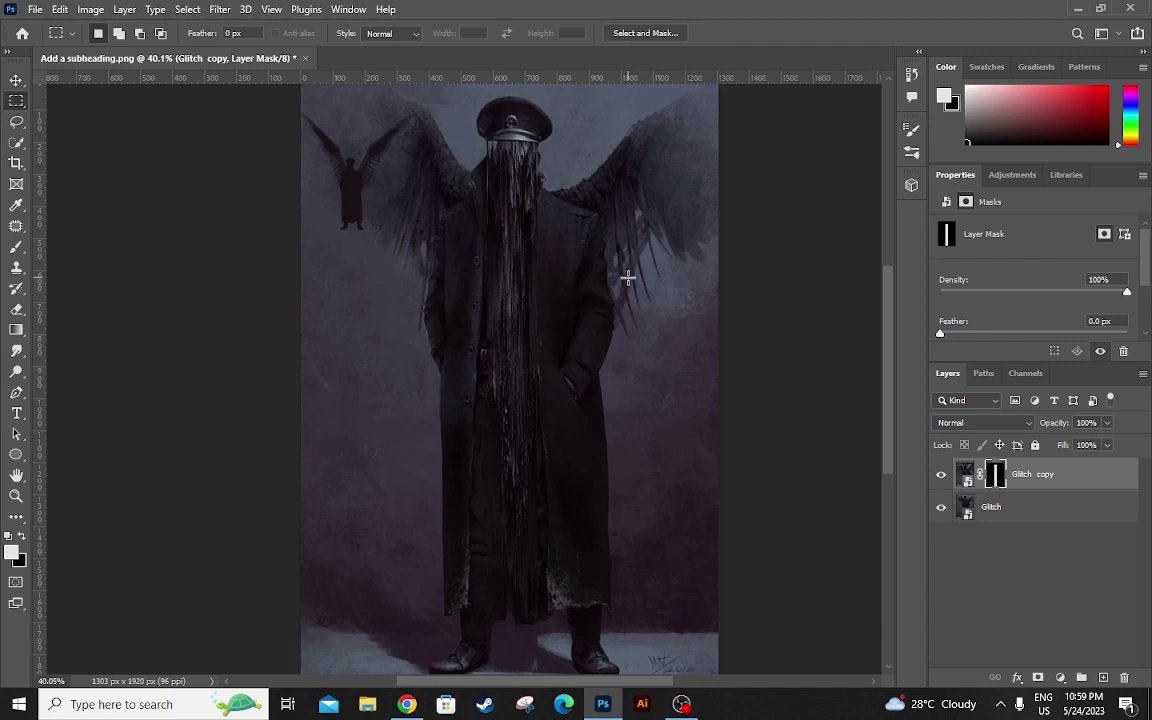